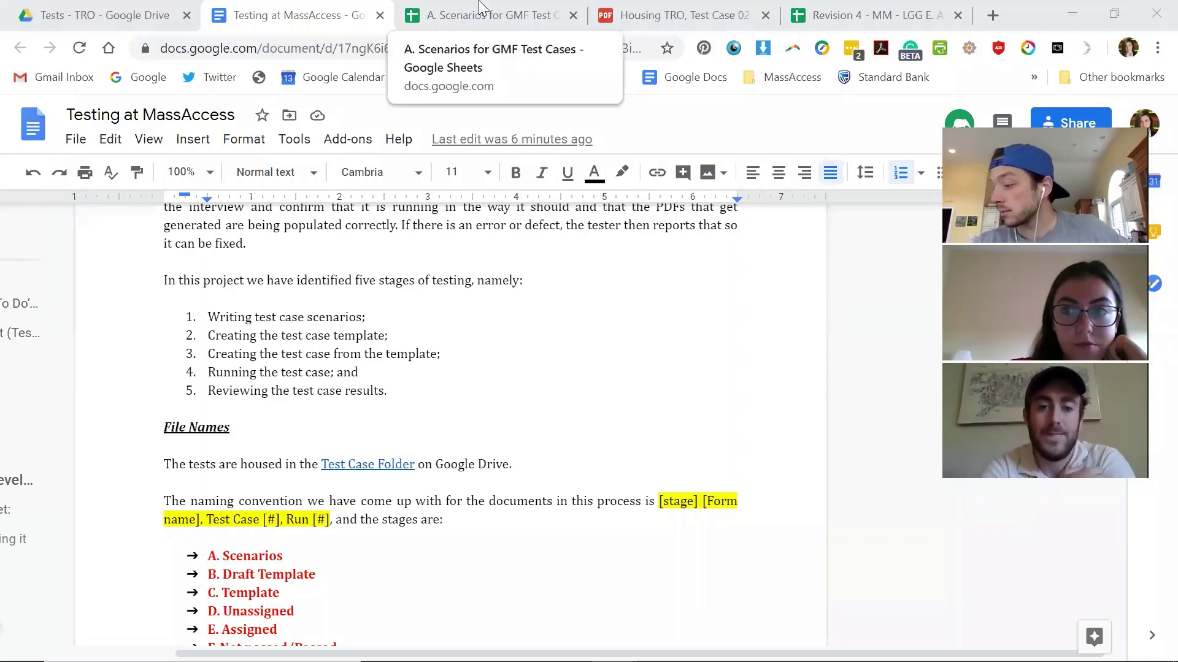
# - Switch to the 'A. Scenarios for GMF Test Cases' spreadsheet, showing Case 01 on the Scenarios sheet
pyautogui.click(454, 13)
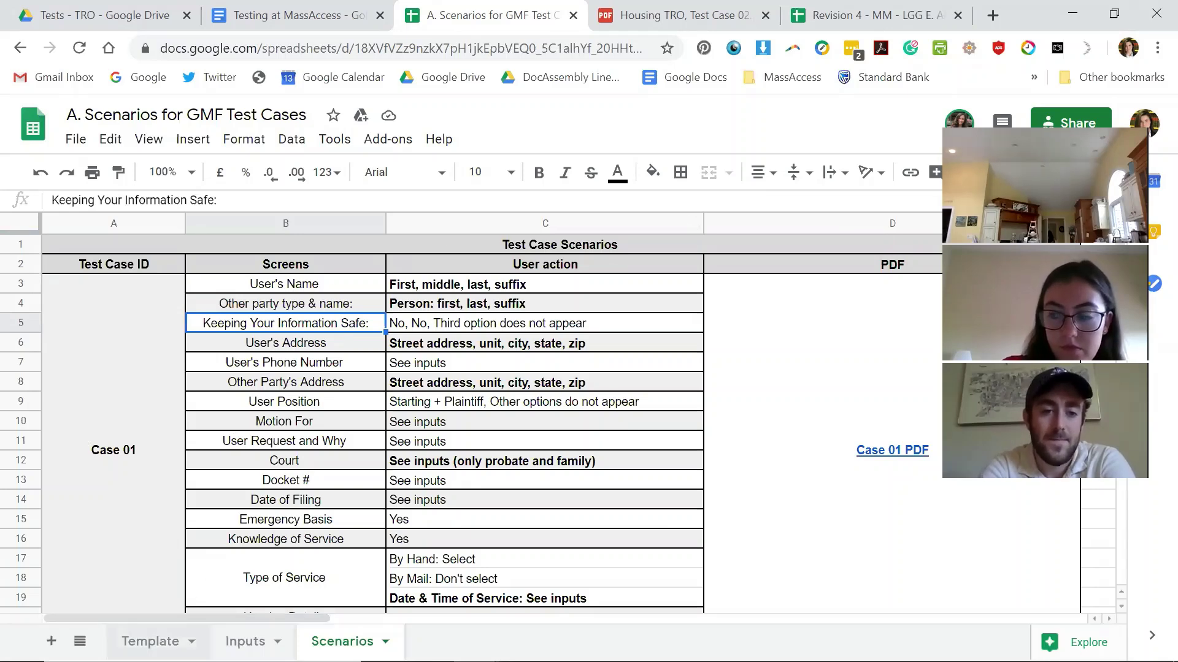
# - On the Template sheet, change the row 1 title's word 'Case' to 'Scenario'
pyautogui.click(150, 642)
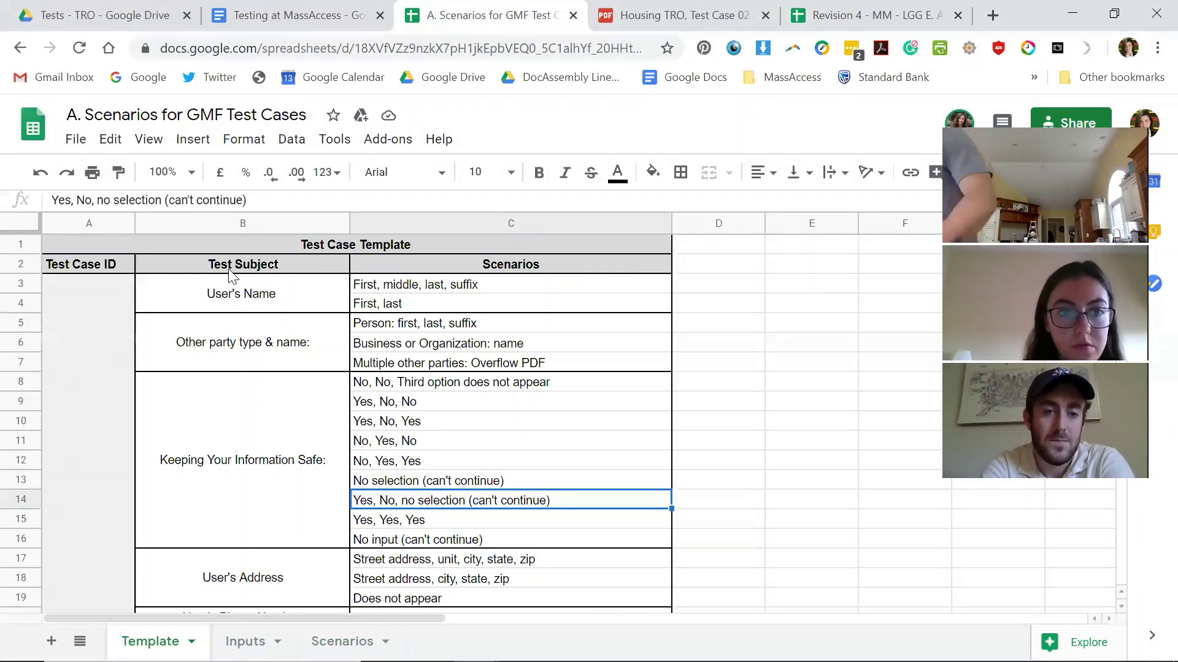
pyautogui.click(275, 244)
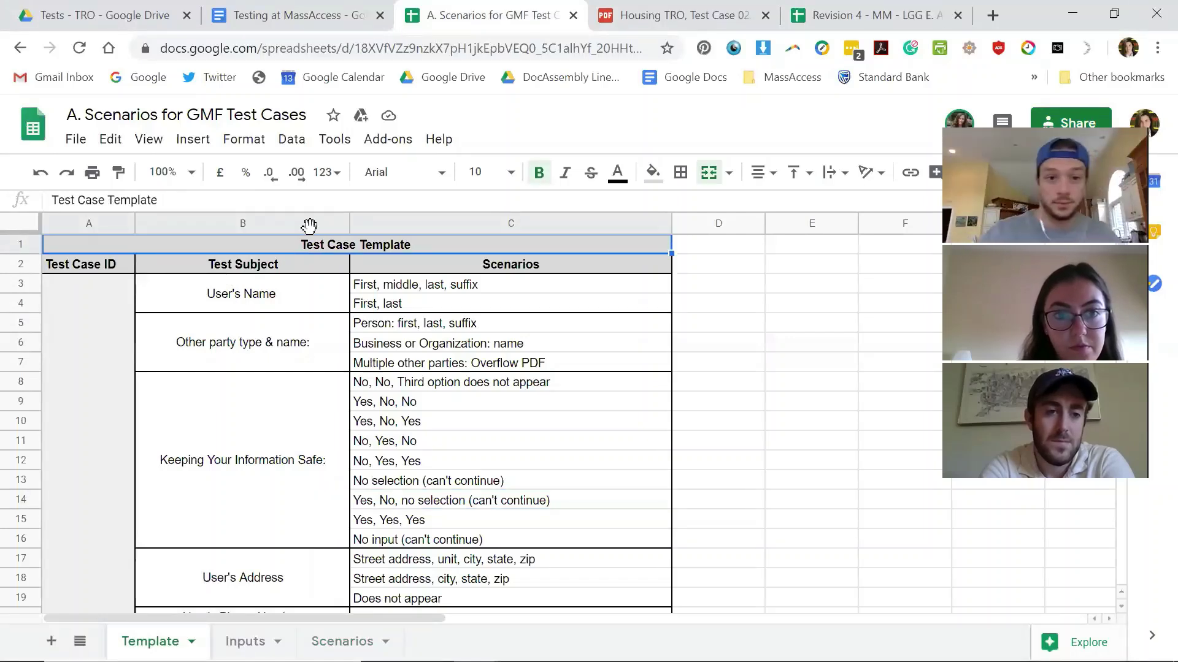
pyautogui.doubleClick(352, 246)
pyautogui.doubleClick(352, 245)
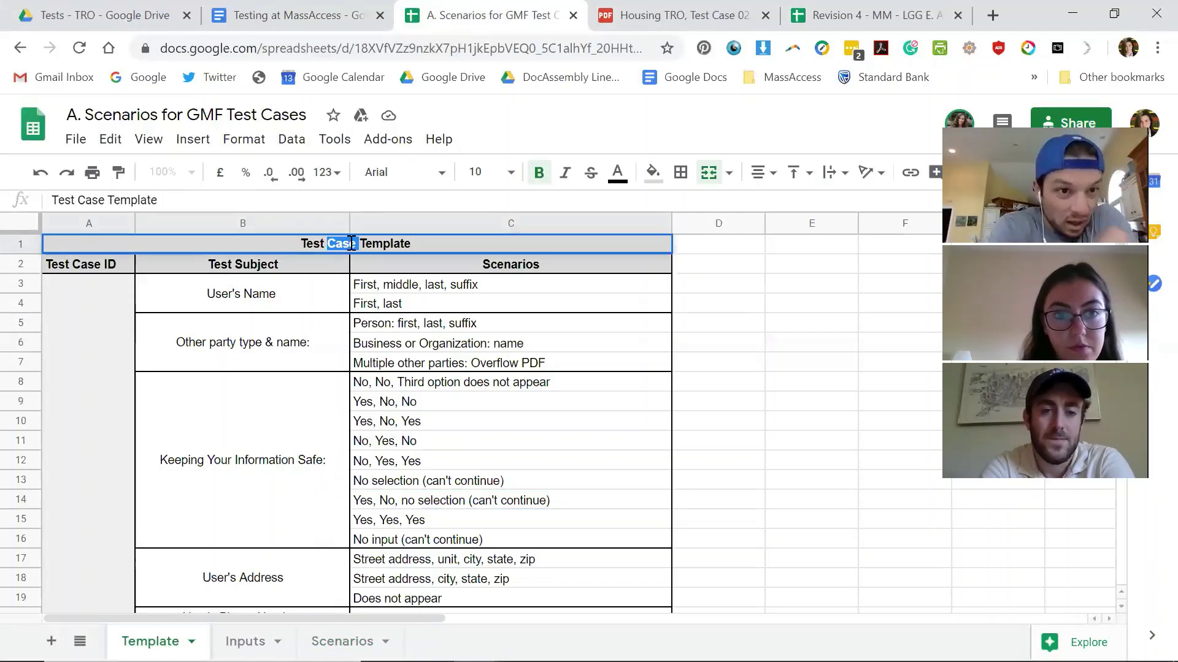
pyautogui.write('Scenario')
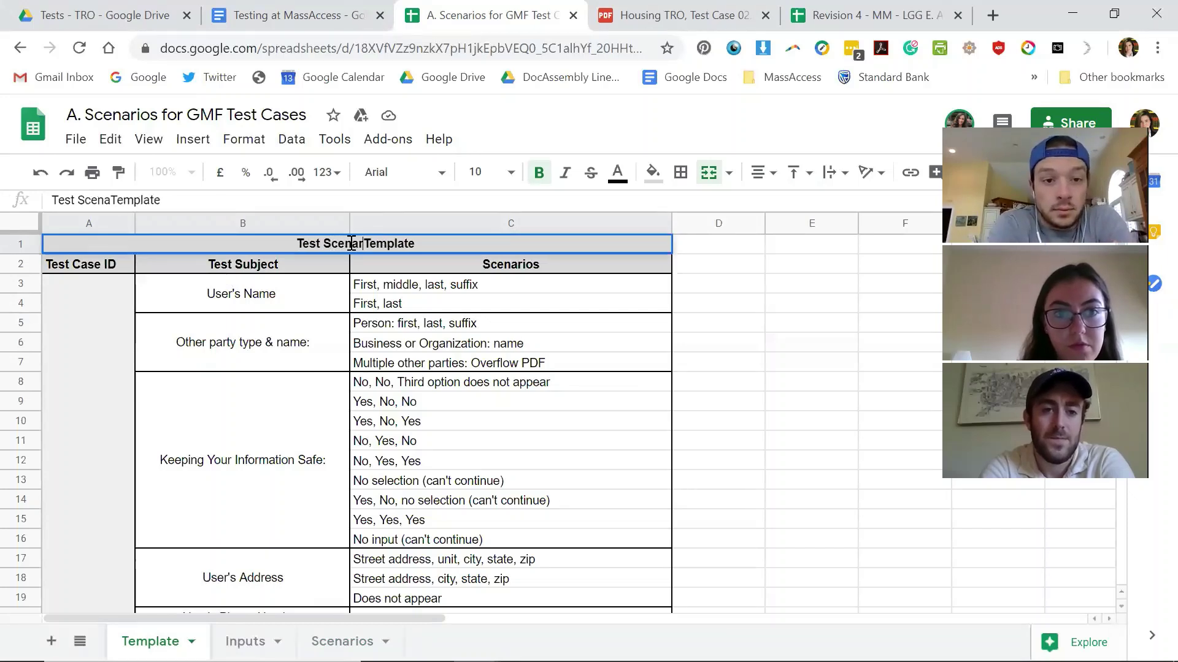
pyautogui.click(421, 292)
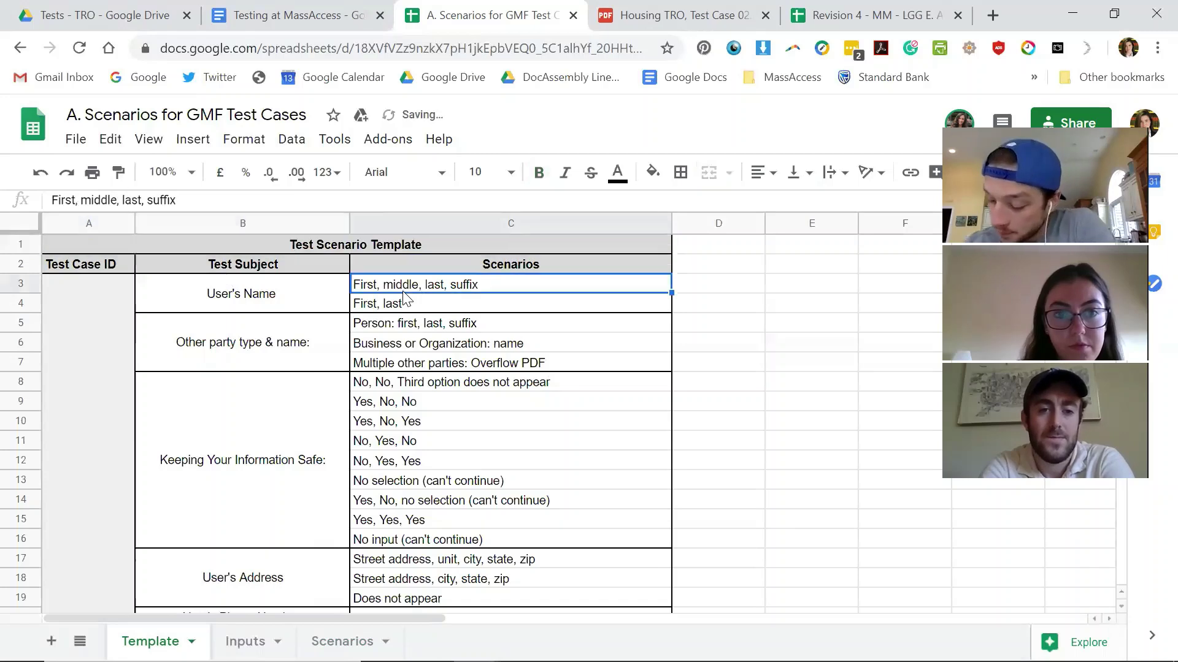
pyautogui.click(266, 297)
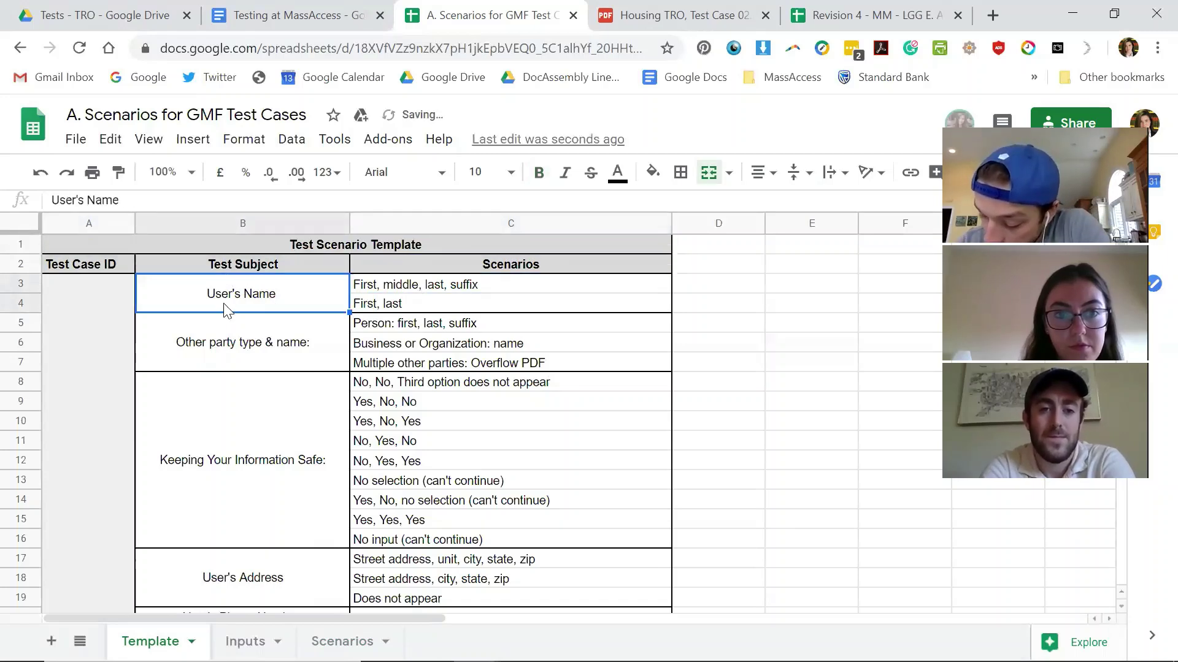
pyautogui.click(231, 346)
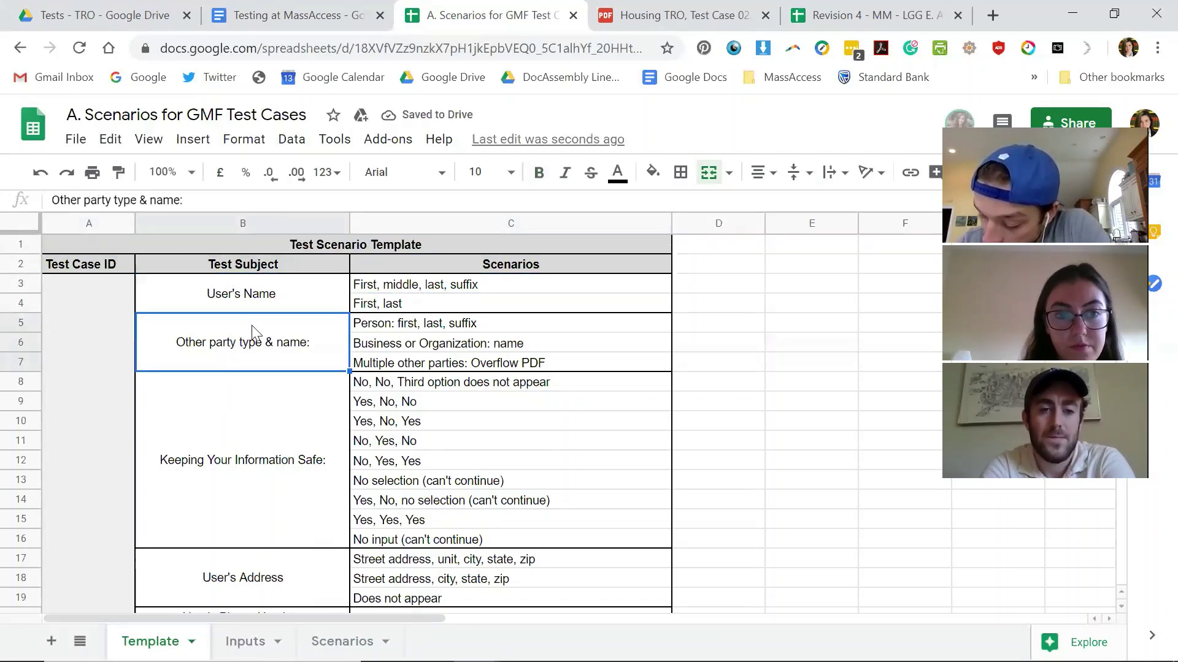
pyautogui.click(408, 291)
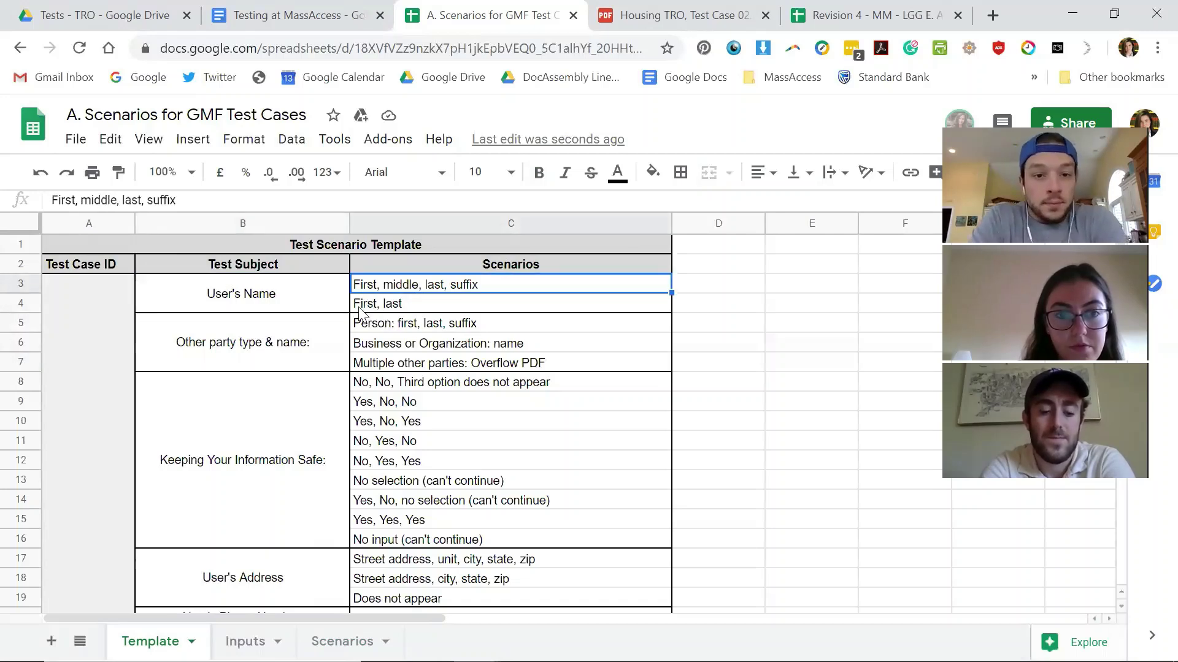
pyautogui.click(335, 303)
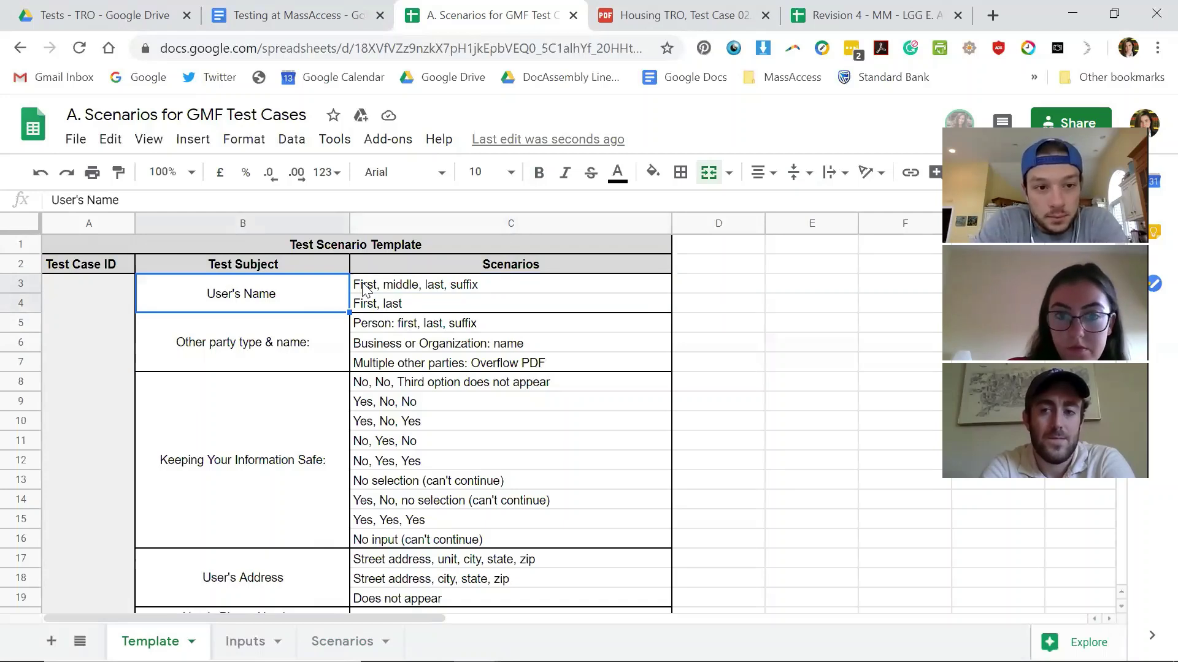
pyautogui.click(470, 286)
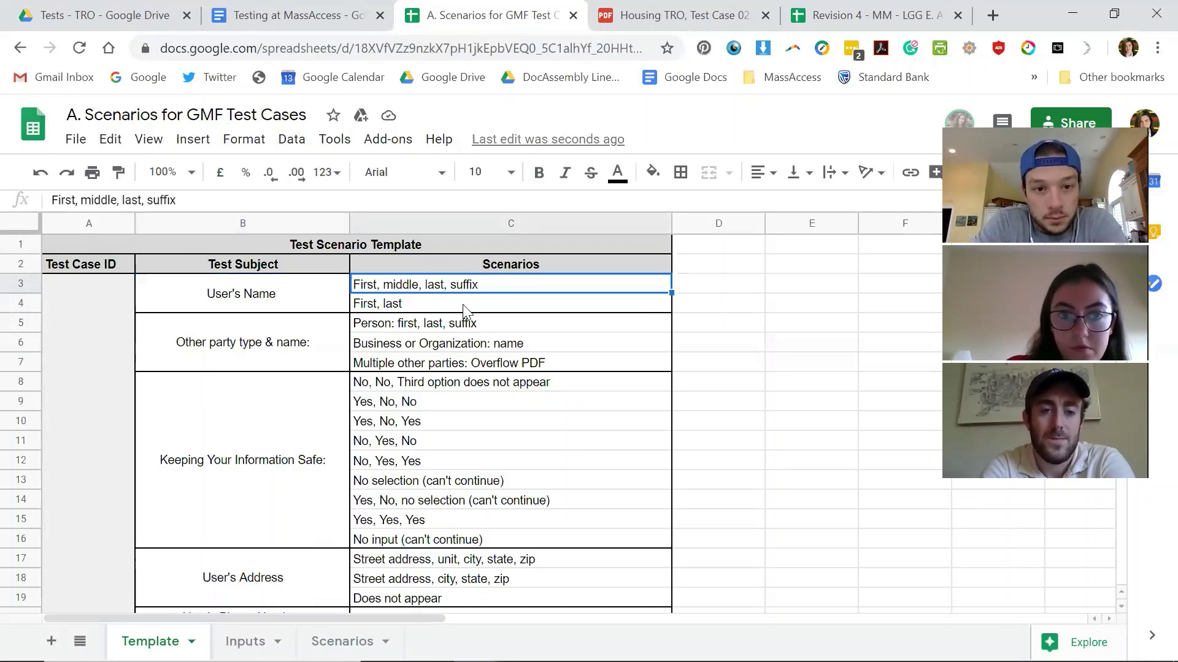
pyautogui.click(464, 307)
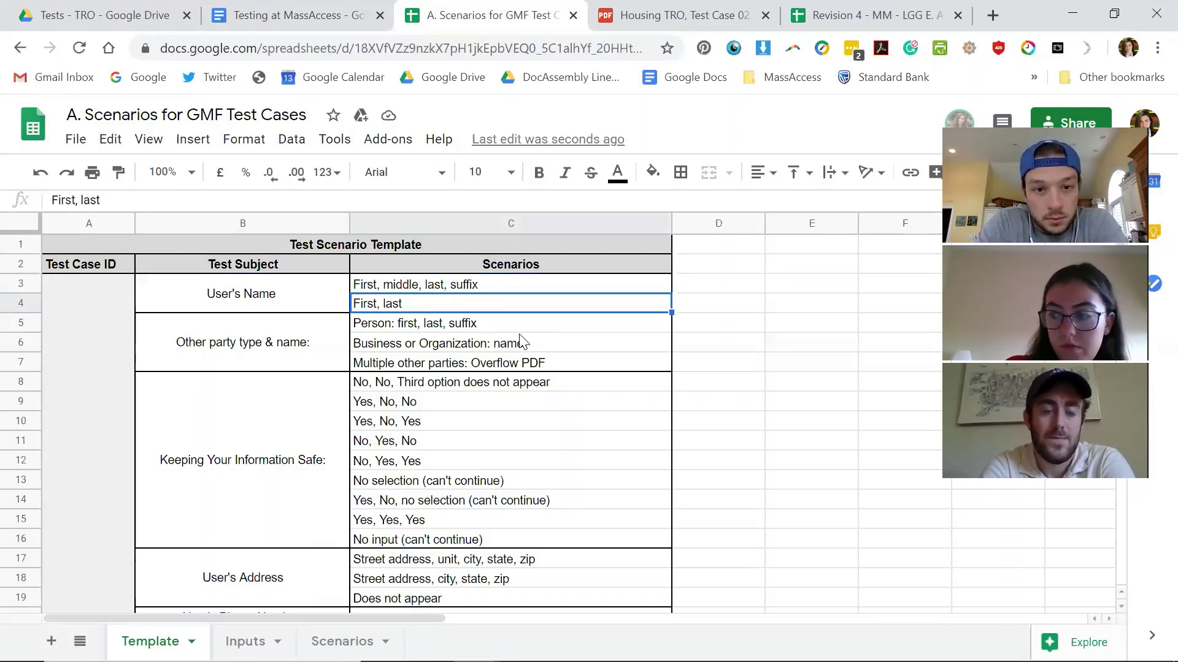
pyautogui.moveTo(520, 324); pyautogui.dragTo(525, 372)
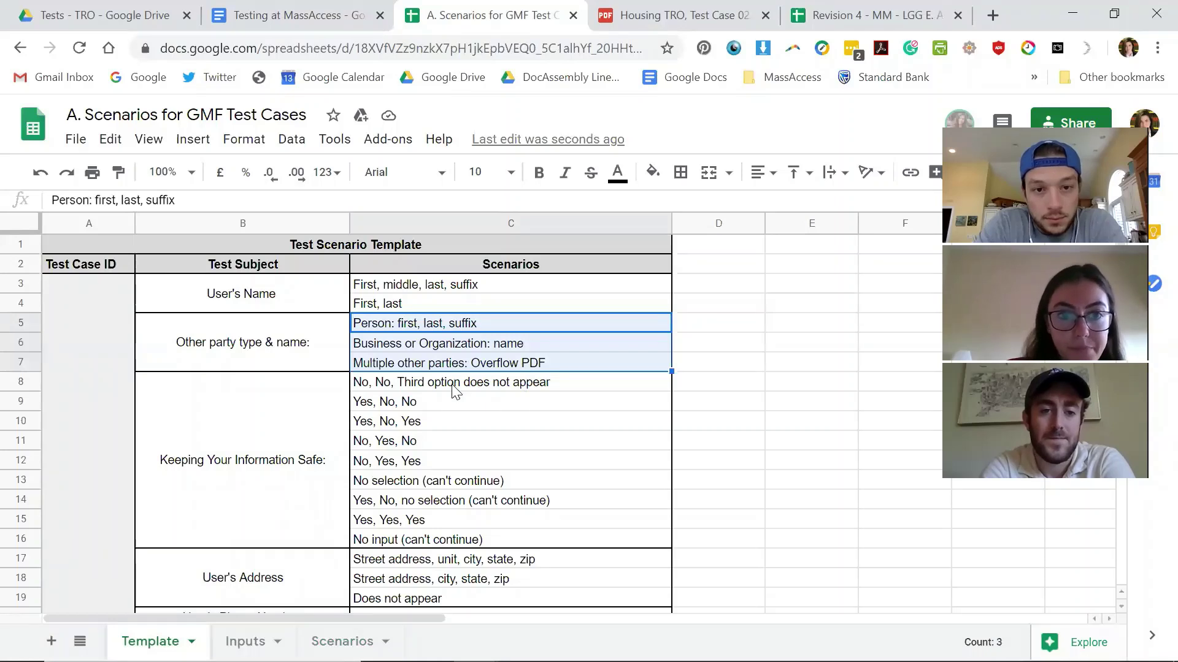
pyautogui.moveTo(454, 383); pyautogui.dragTo(448, 541)
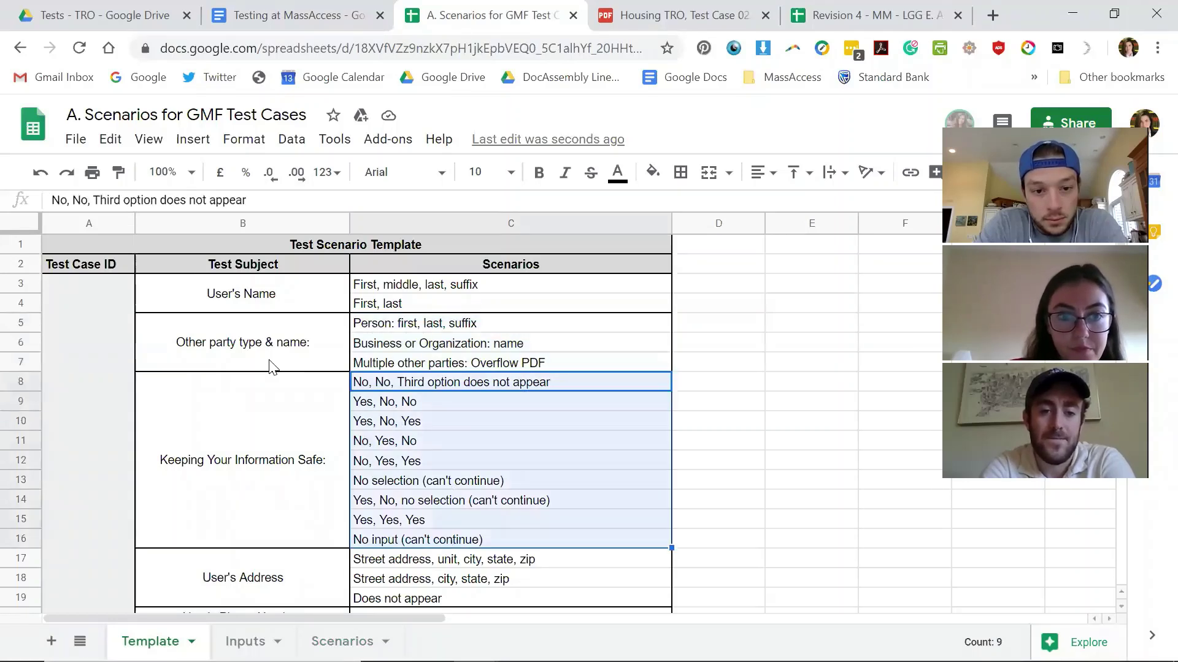
pyautogui.moveTo(271, 300); pyautogui.dragTo(267, 327)
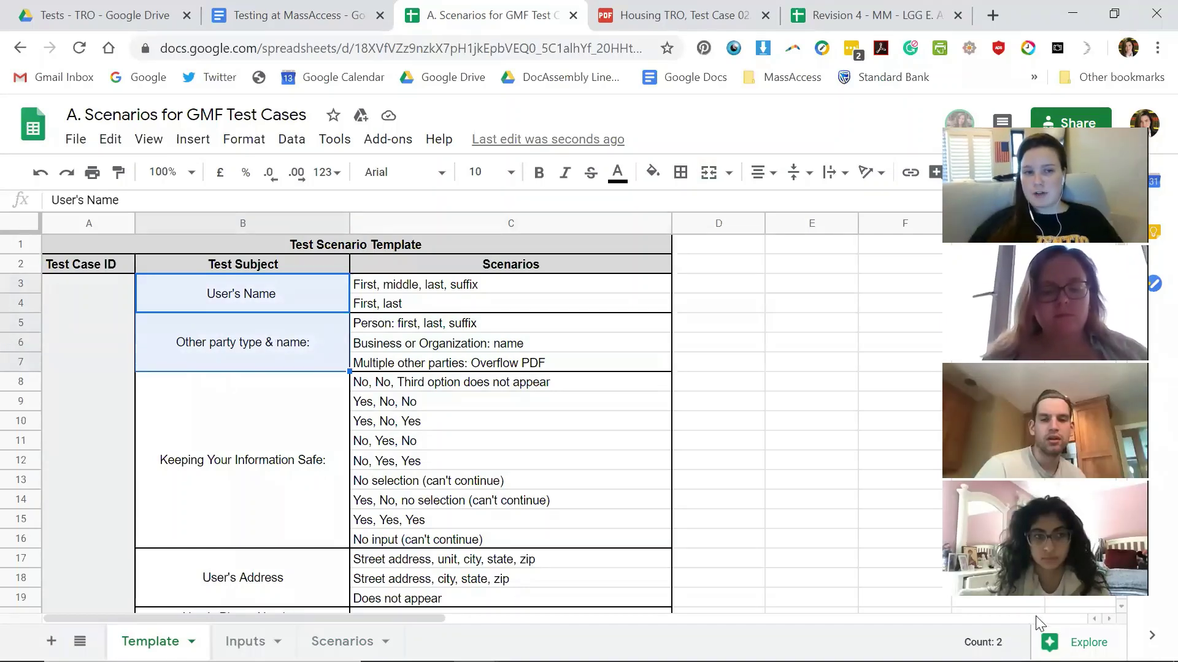
pyautogui.click(258, 299)
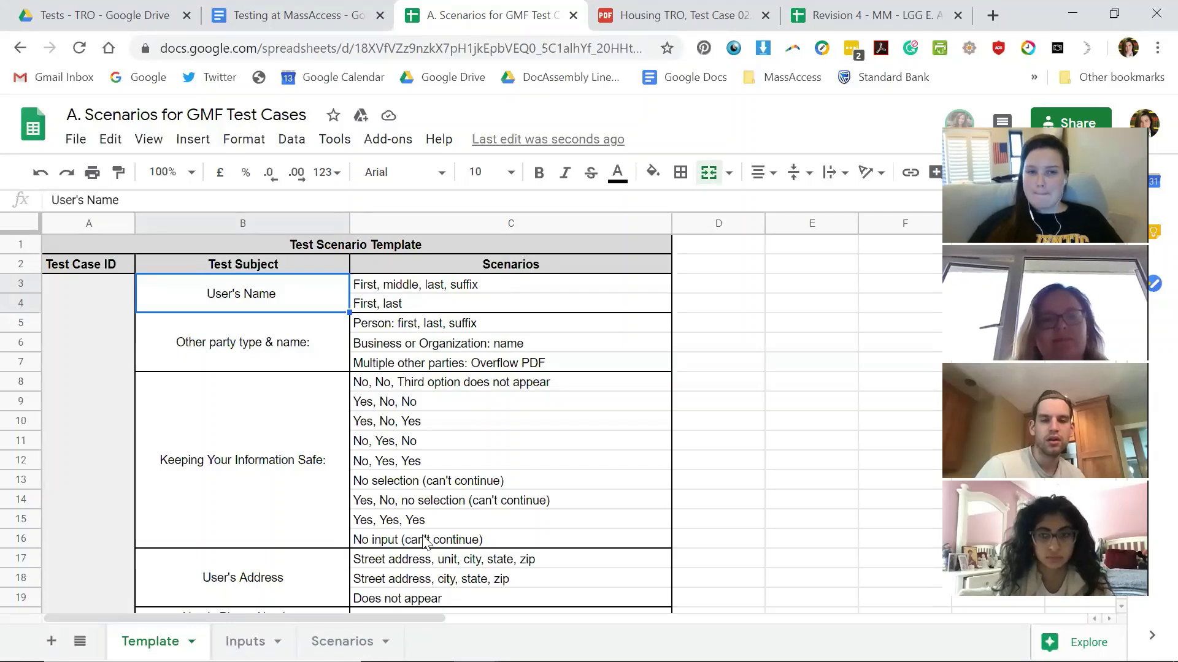
pyautogui.click(457, 283)
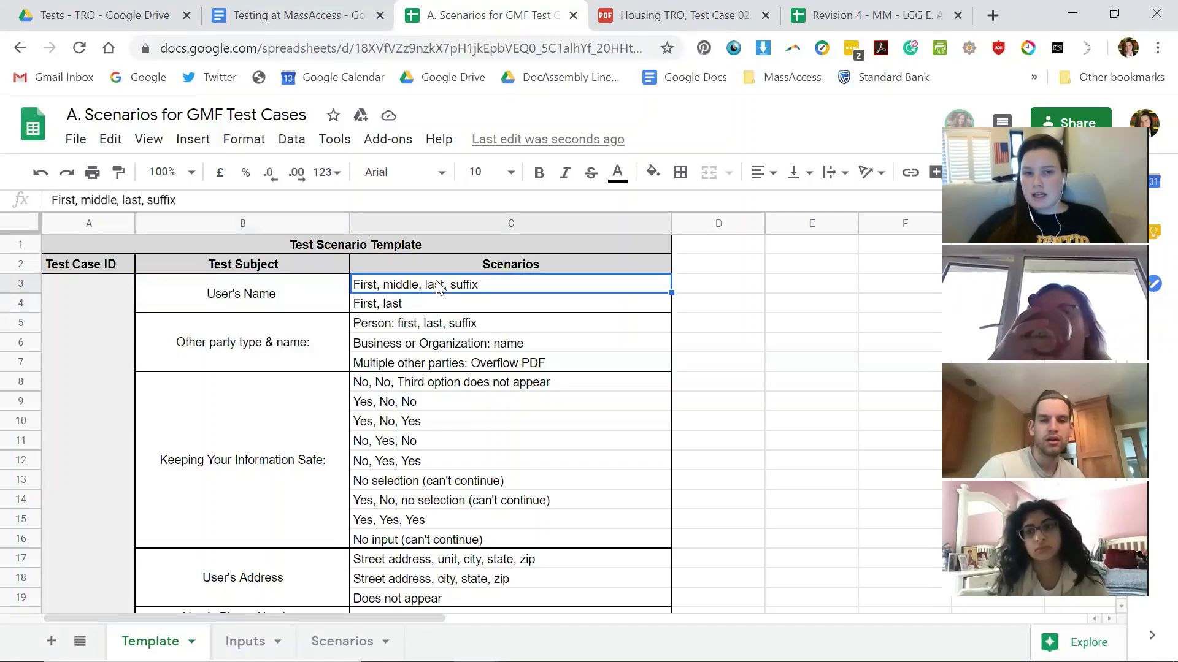
pyautogui.click(427, 307)
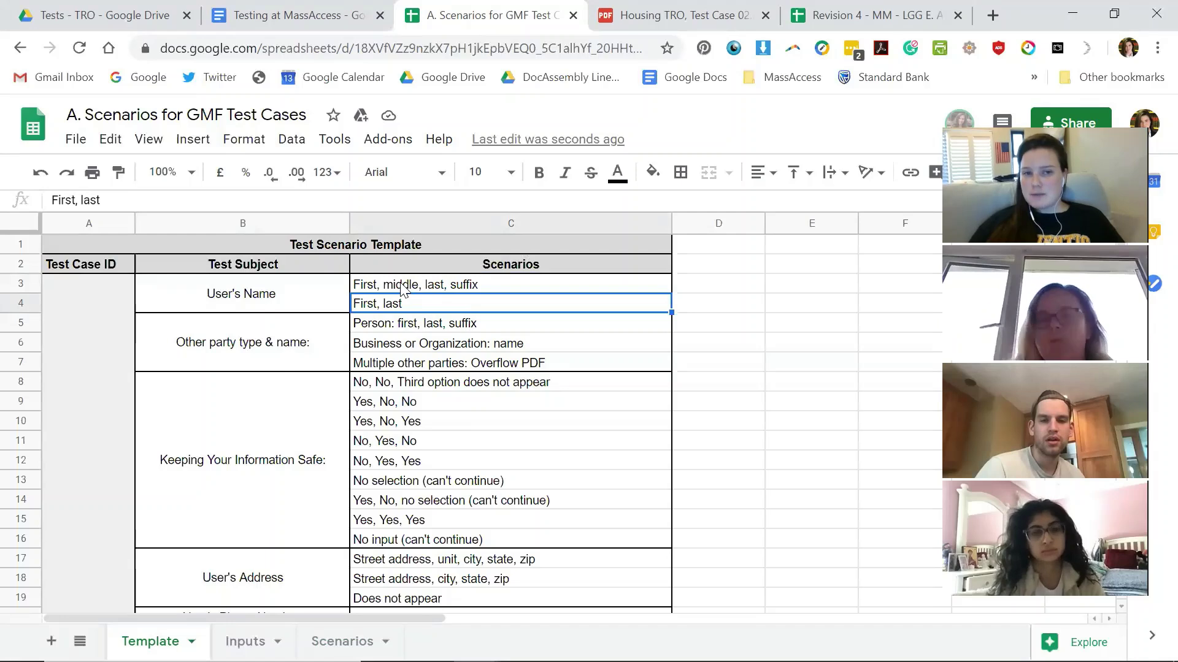
pyautogui.click(482, 290)
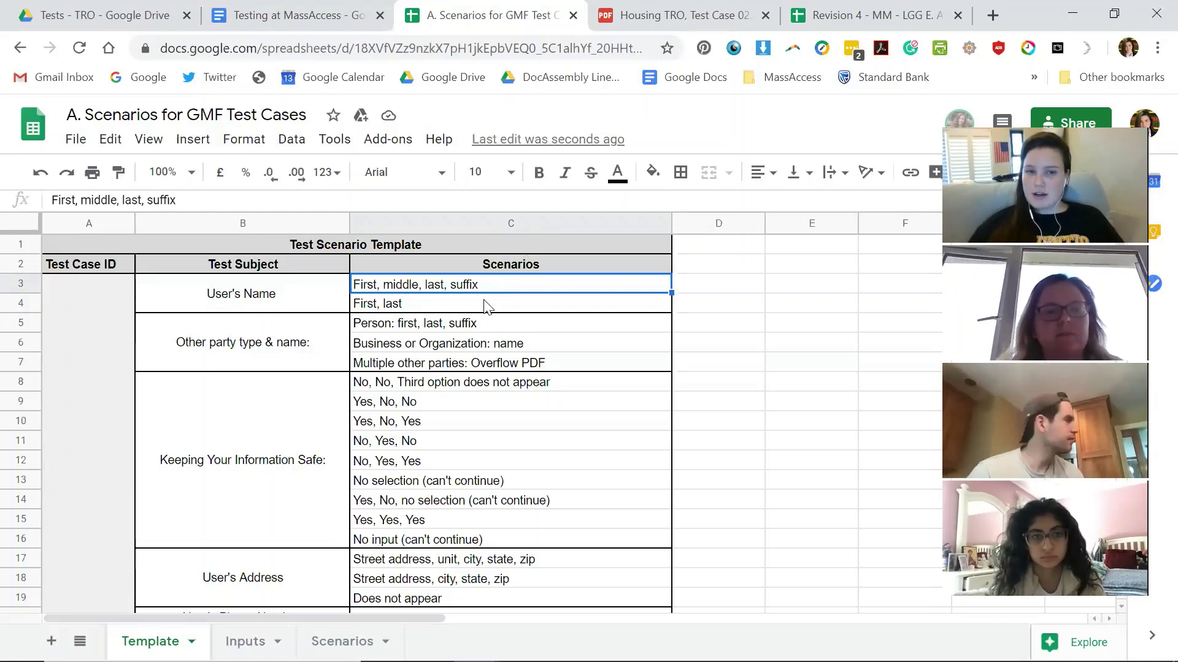
pyautogui.click(410, 309)
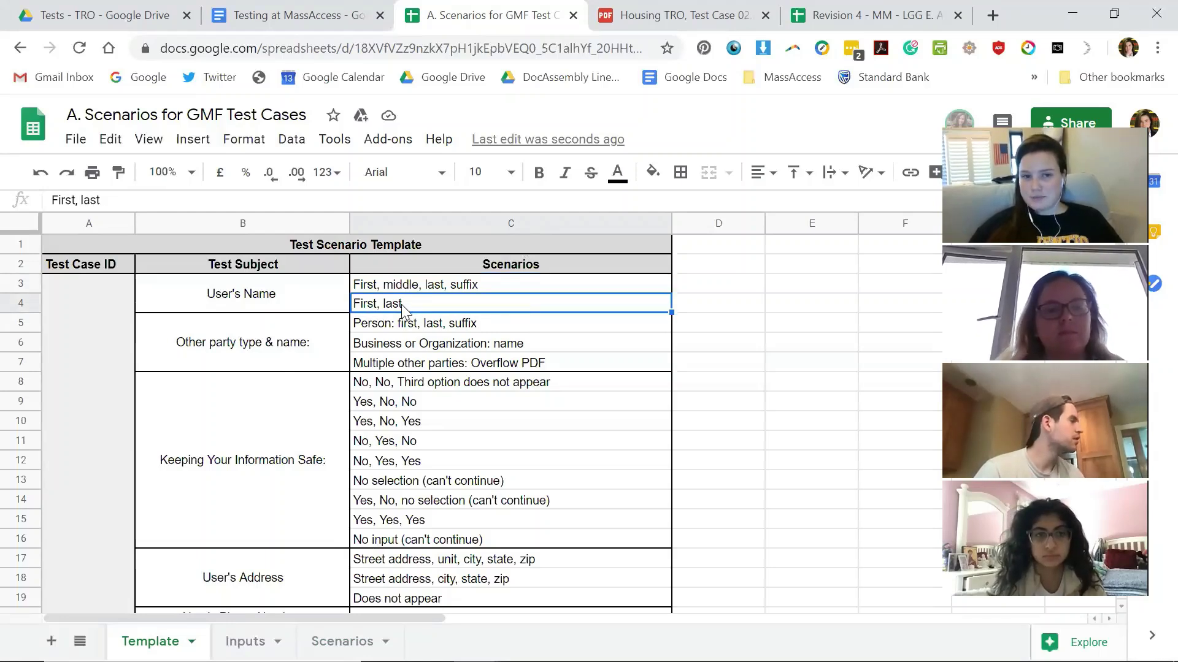
pyautogui.scroll(-1, 300, 419)
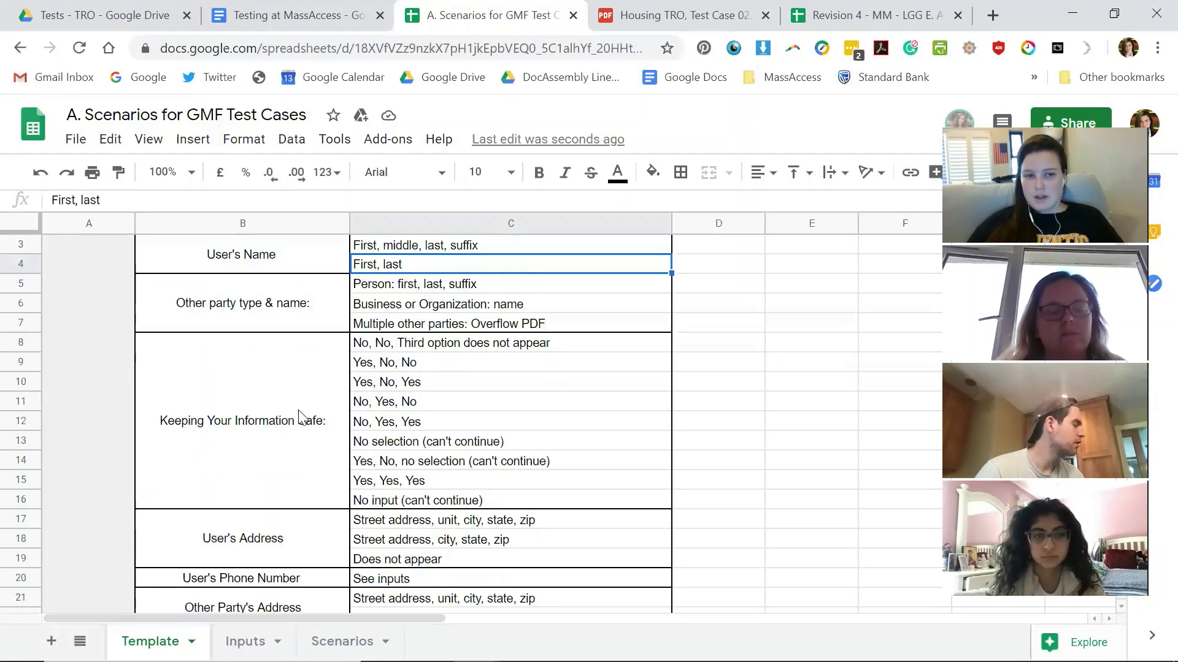
pyautogui.click(300, 419)
pyautogui.click(411, 351)
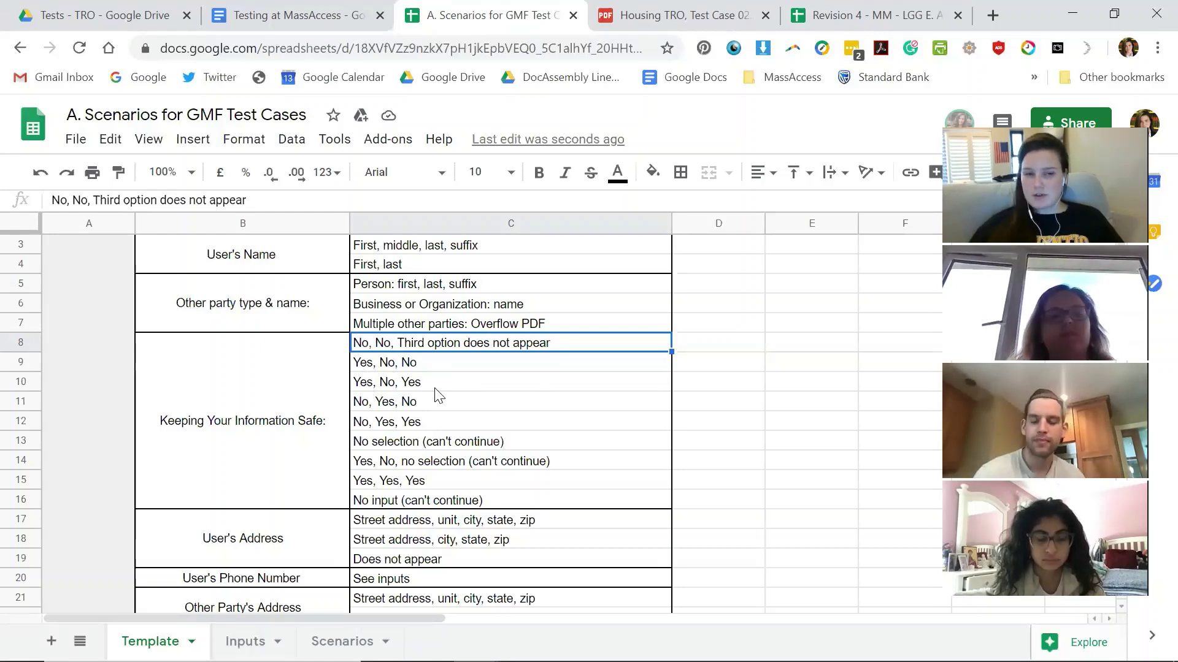
pyautogui.scroll(-5, 436, 393)
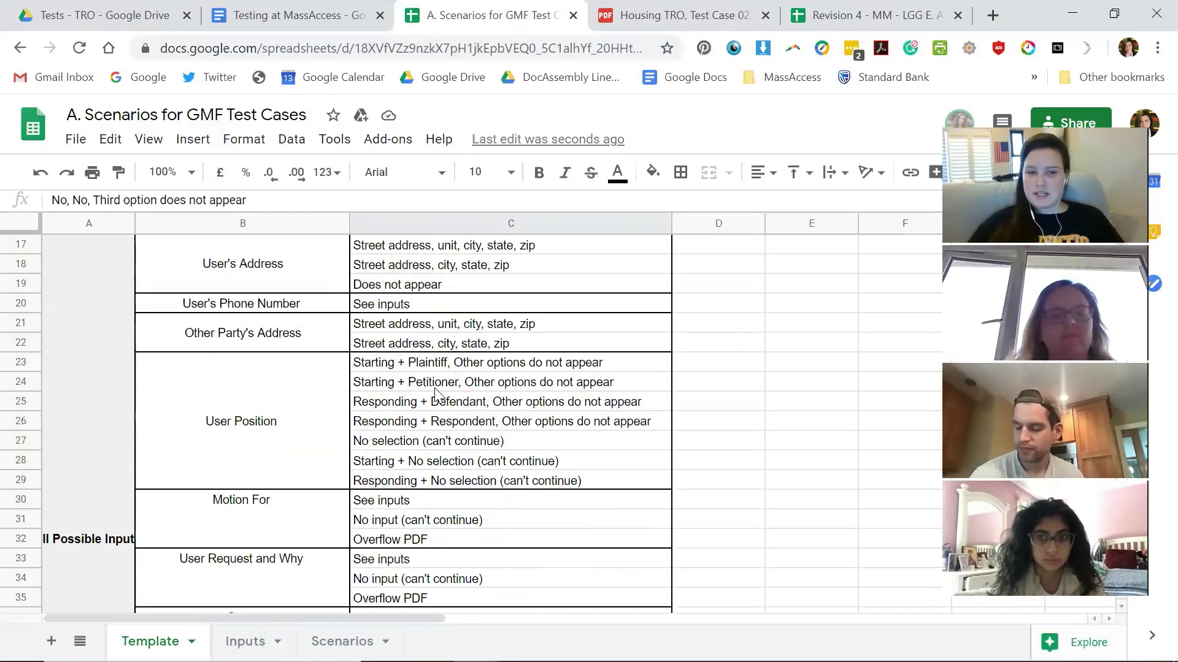
pyautogui.scroll(-1, 434, 387)
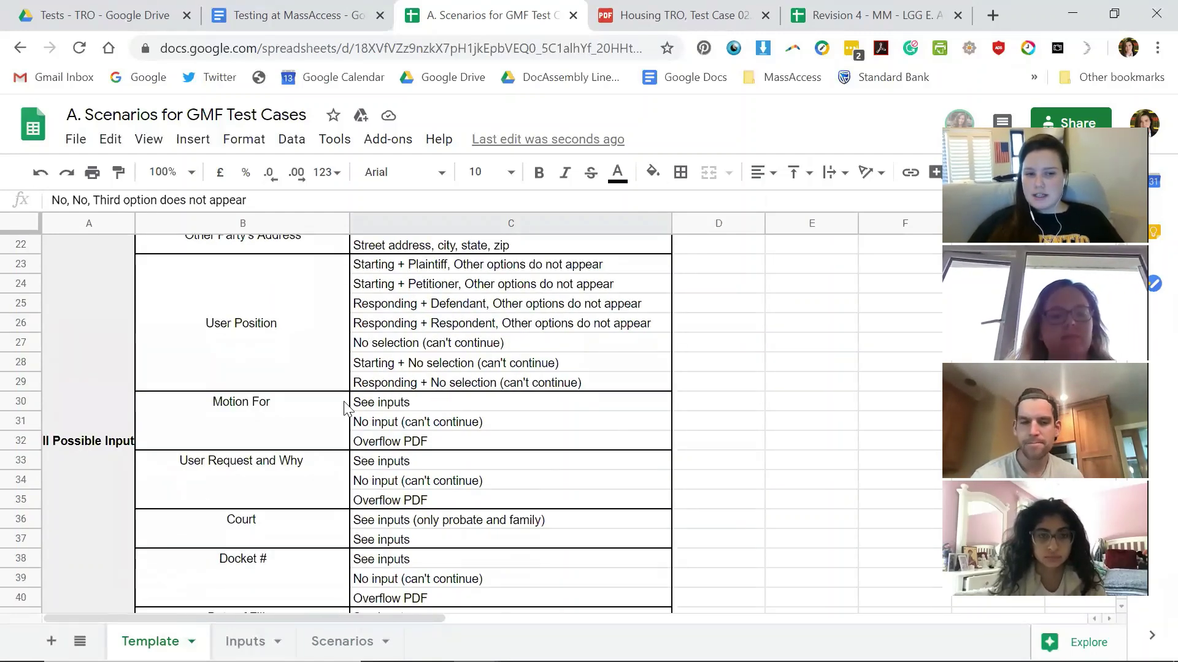
pyautogui.scroll(-2, 368, 406)
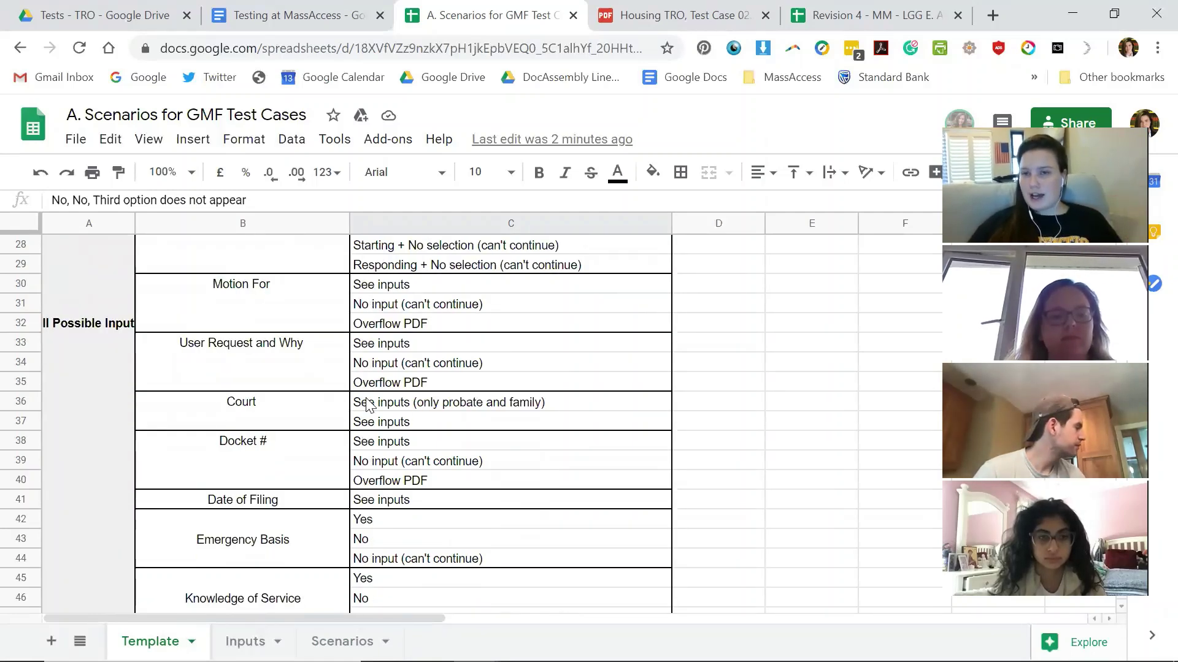
pyautogui.scroll(-1, 369, 406)
pyautogui.scroll(-1, 369, 405)
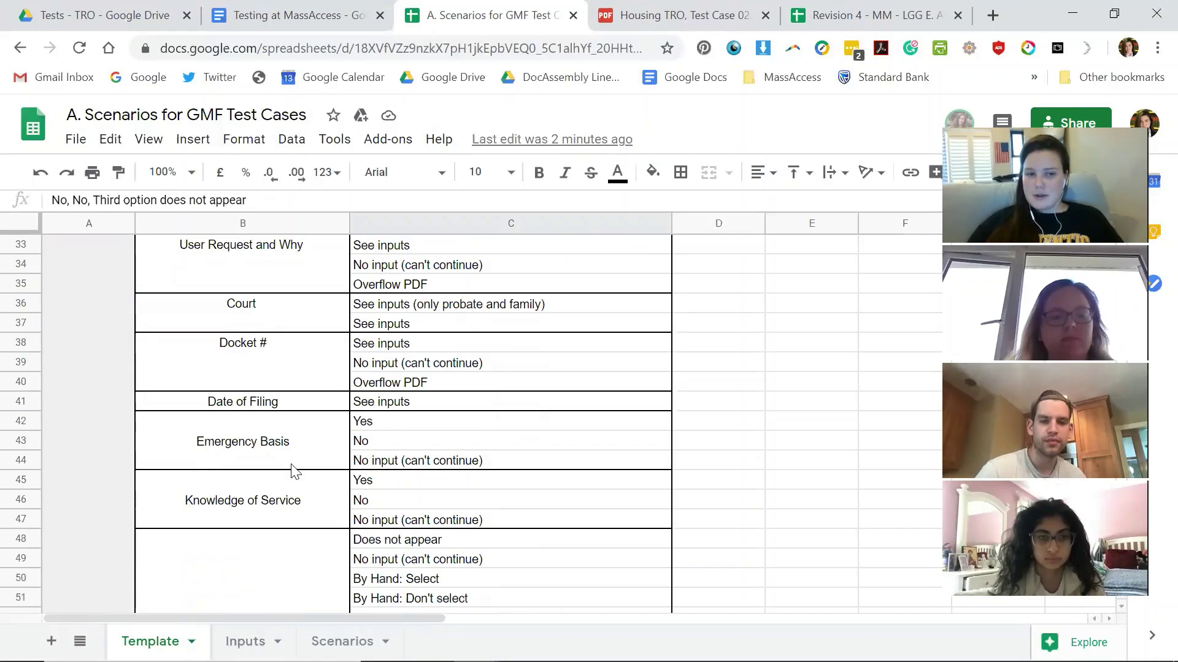
pyautogui.hotkey('ctrl', 'shift', 'pagedown')
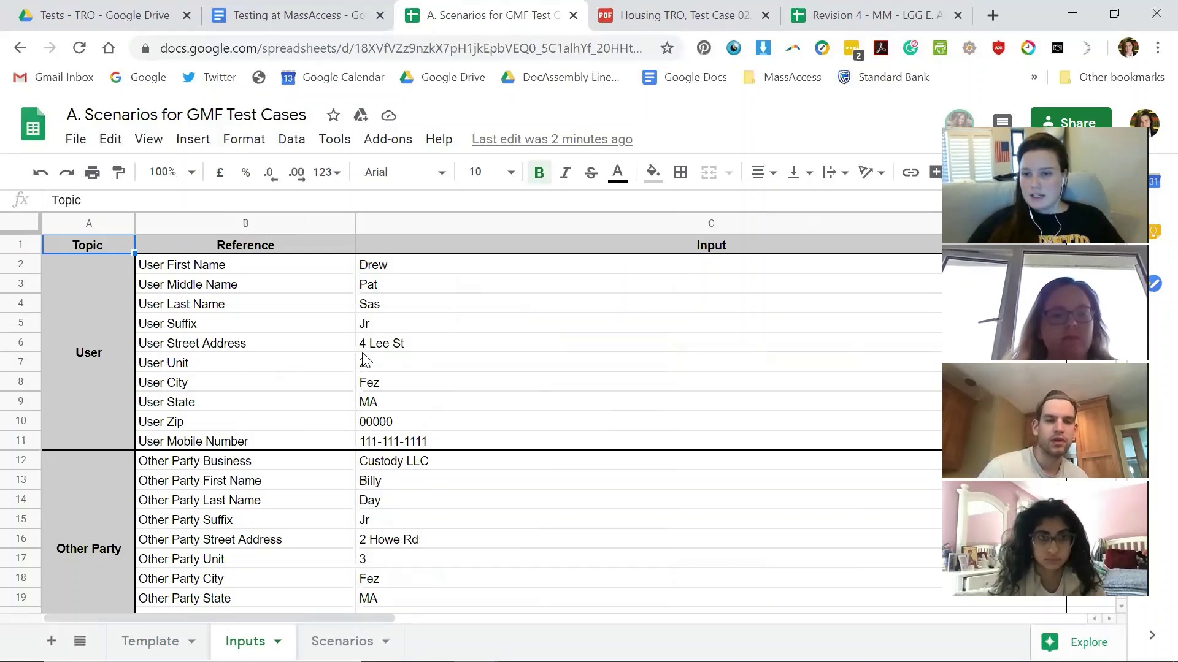
pyautogui.scroll(-2, 180, 411)
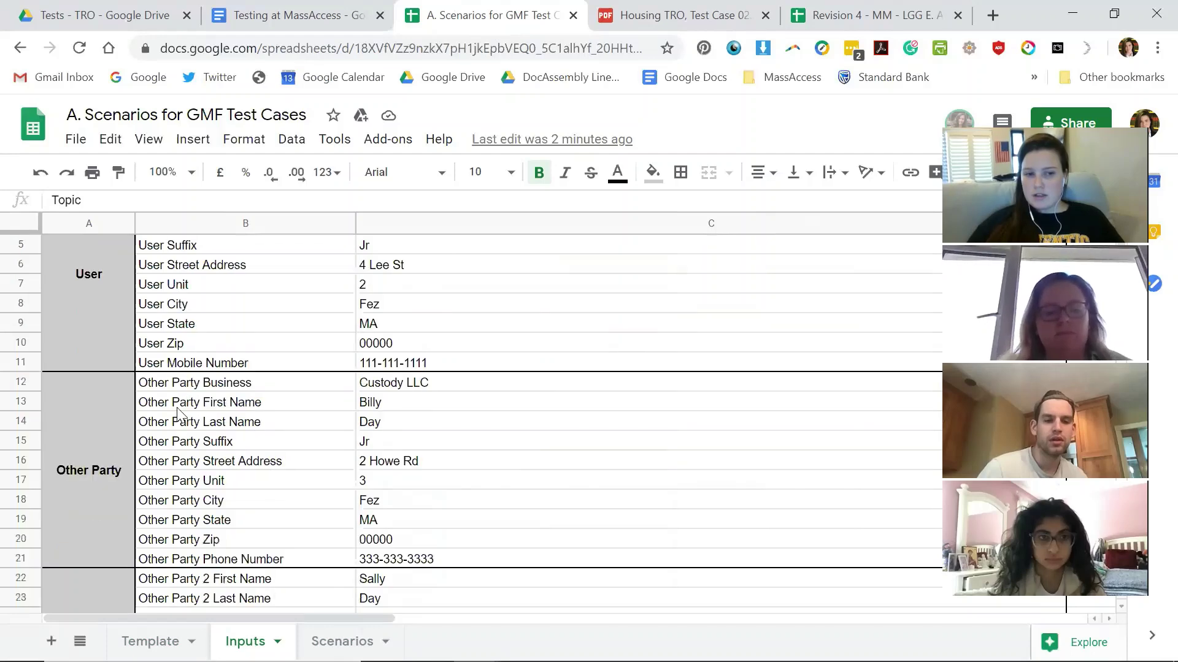
pyautogui.click(376, 405)
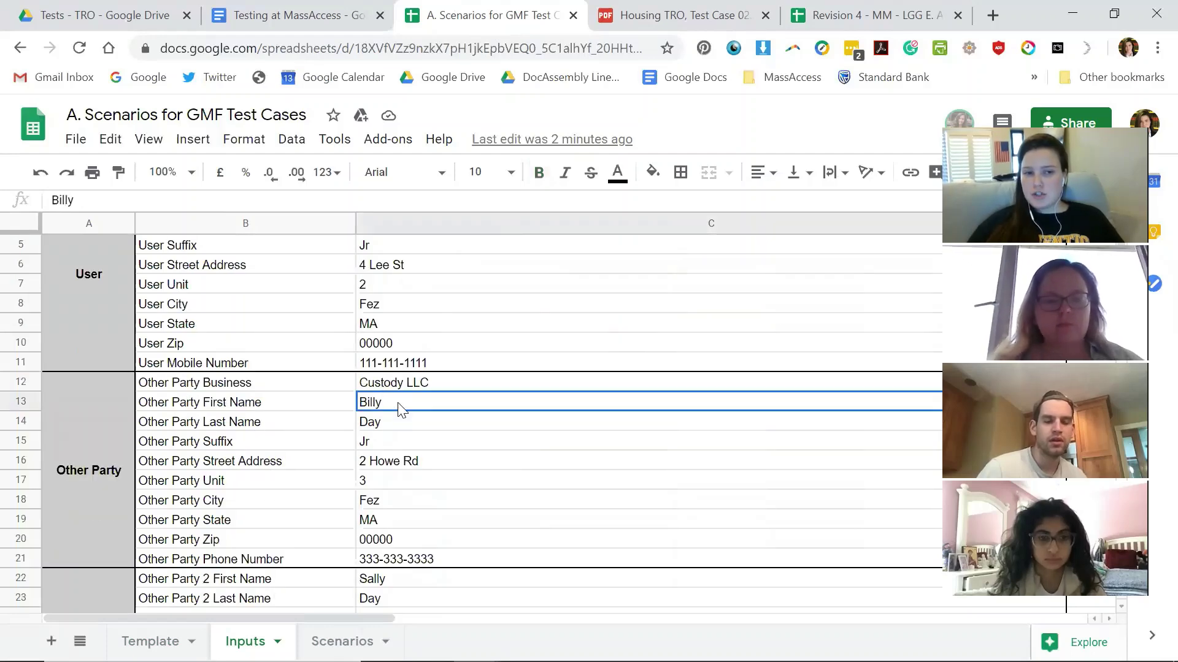
pyautogui.click(392, 415)
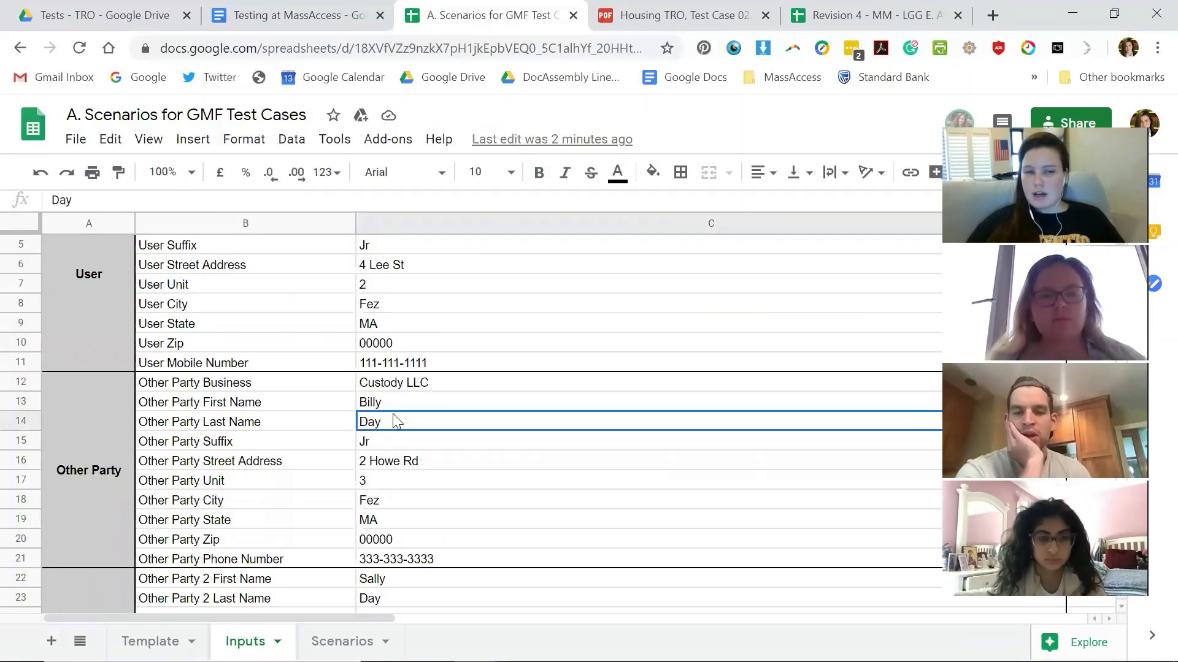
pyautogui.rightClick(398, 417)
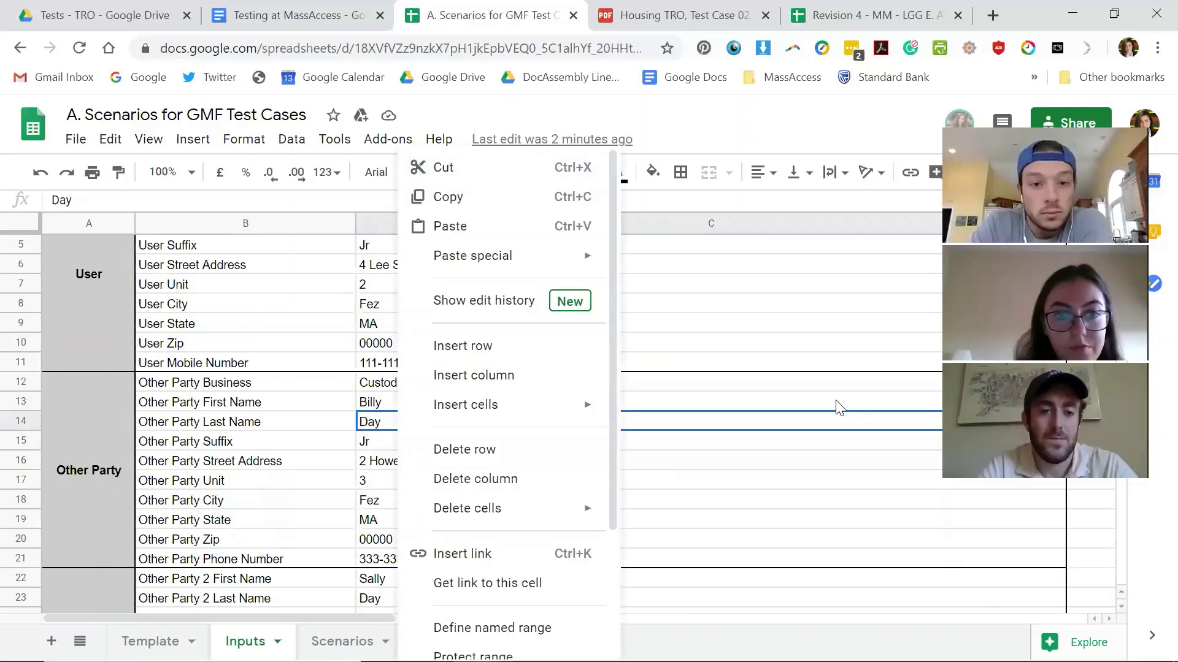
pyautogui.click(838, 406)
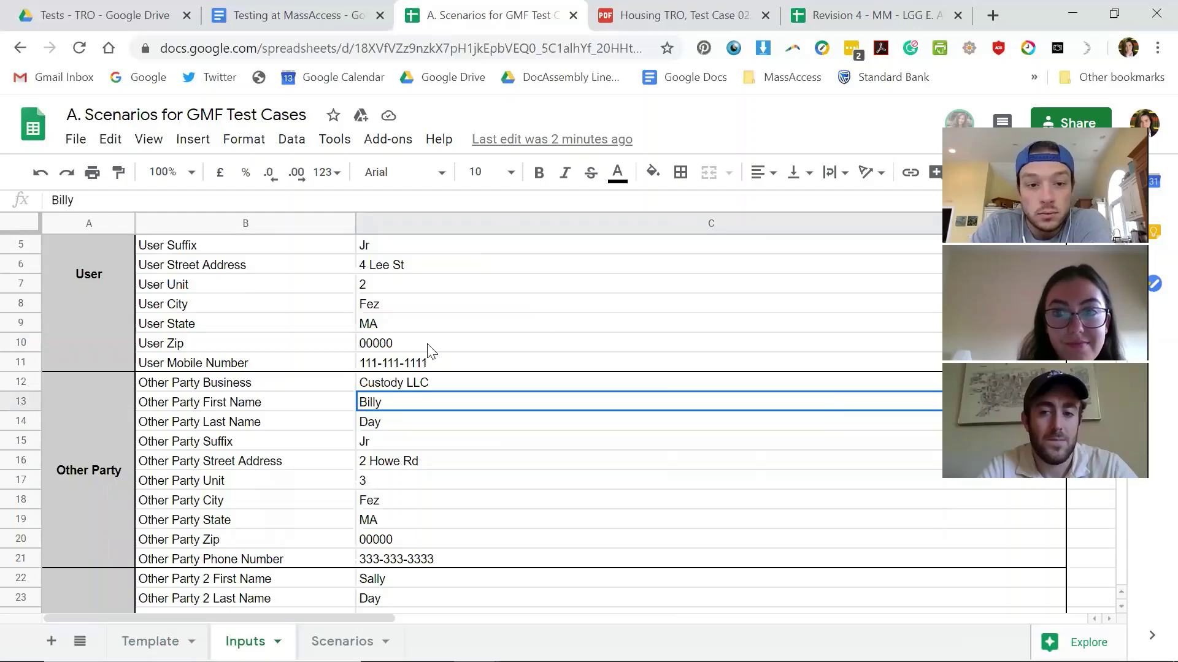
pyautogui.scroll(1, 433, 351)
pyautogui.scroll(1, 433, 351)
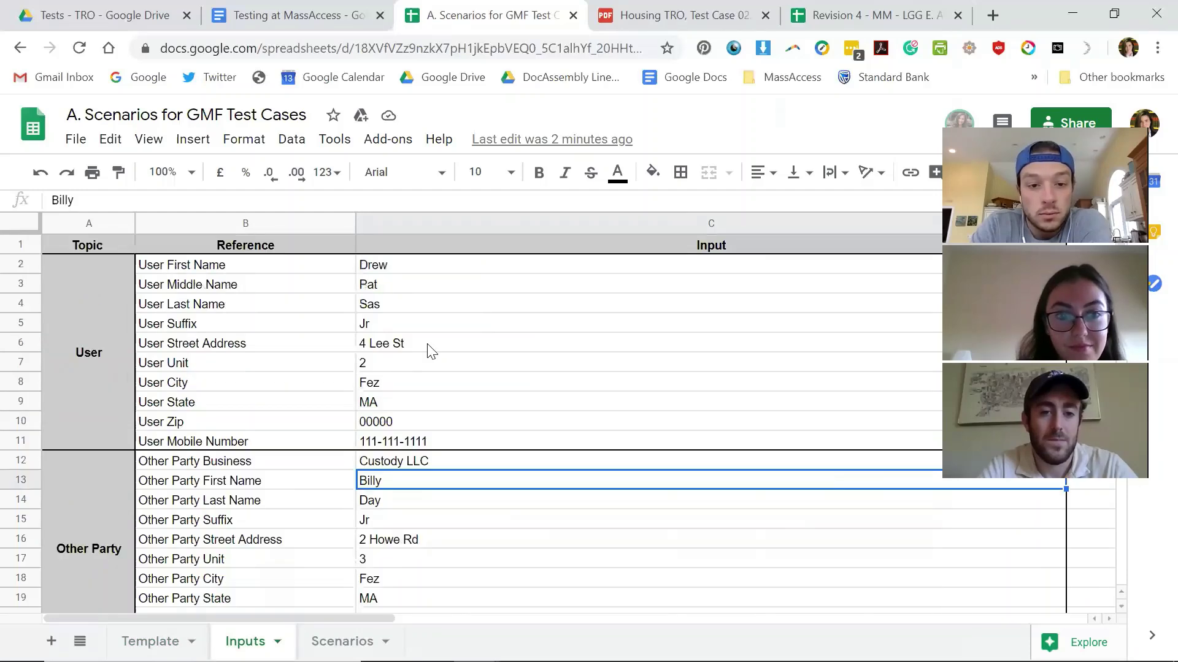
pyautogui.scroll(-7, 432, 351)
pyautogui.scroll(-2, 432, 350)
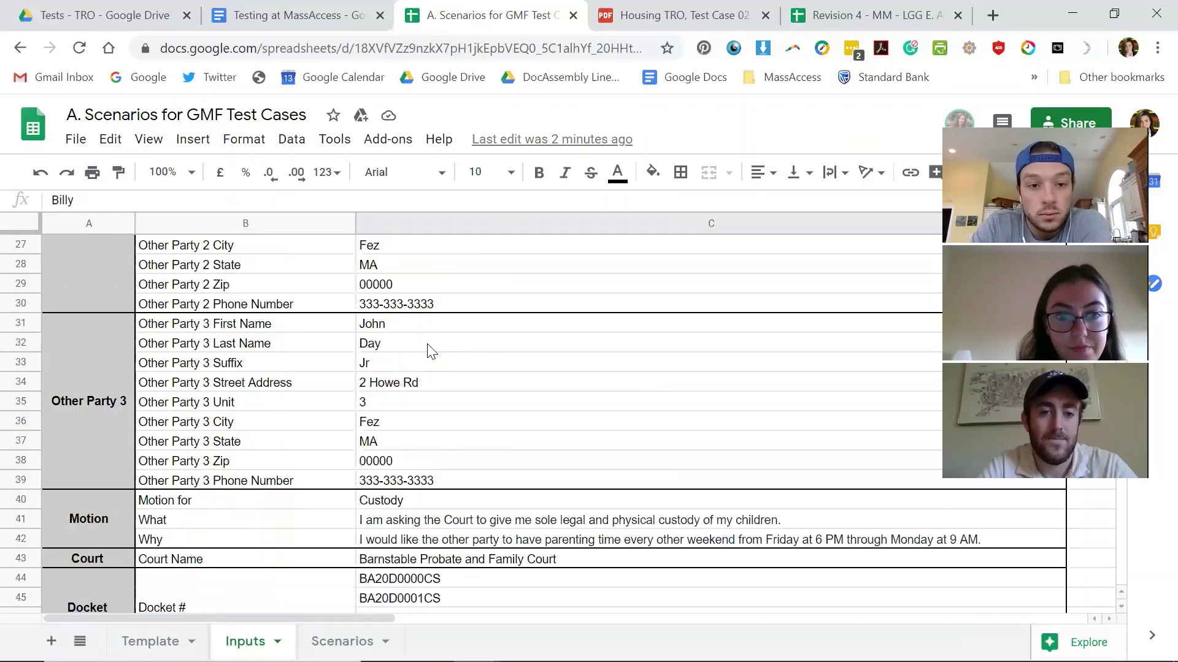
pyautogui.scroll(-5, 431, 351)
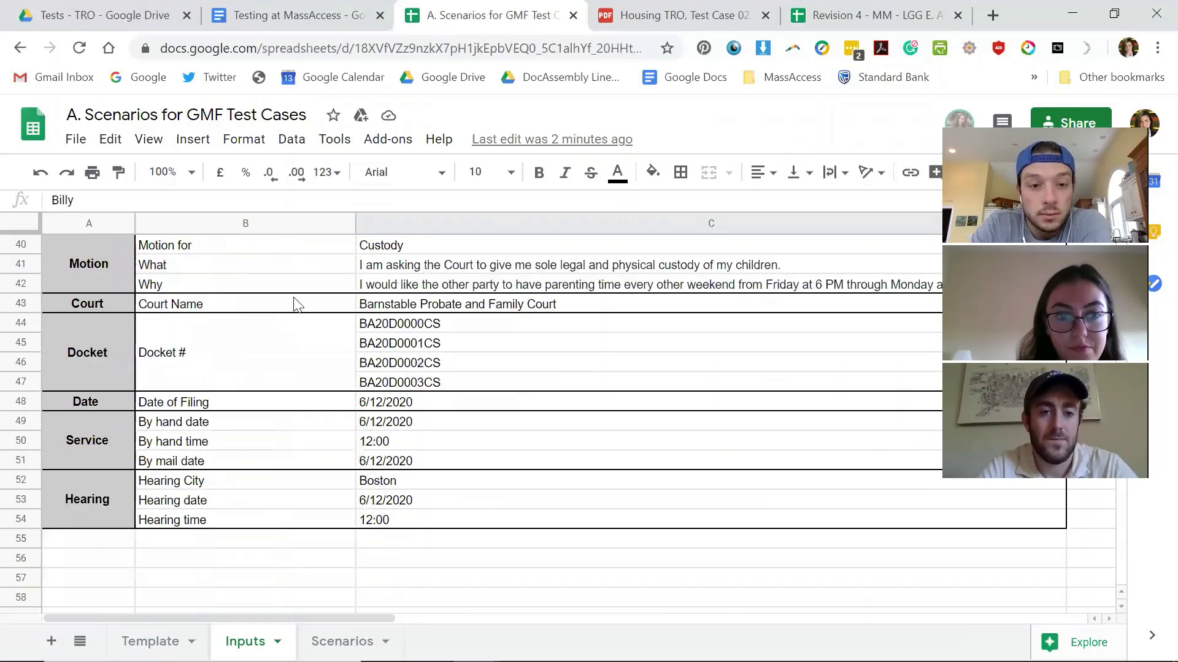
pyautogui.scroll(15, 292, 417)
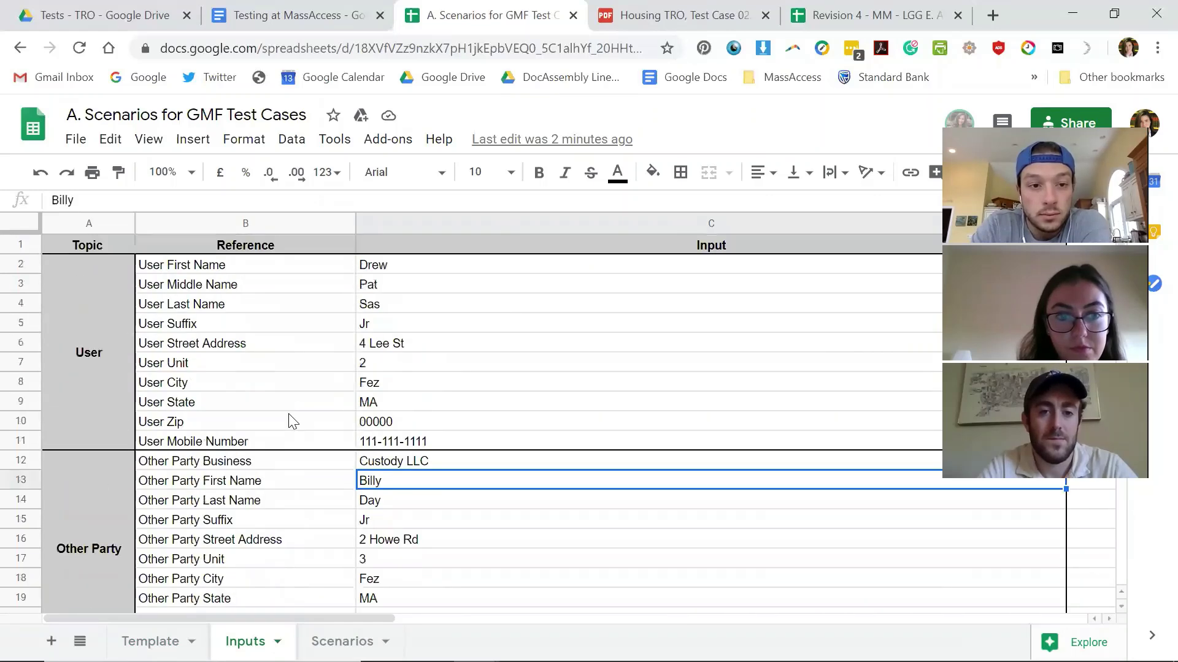
pyautogui.moveTo(411, 265)
pyautogui.mouseDown()
pyautogui.moveTo(389, 583)
pyautogui.moveTo(385, 574)
pyautogui.mouseUp()
pyautogui.click(383, 565)
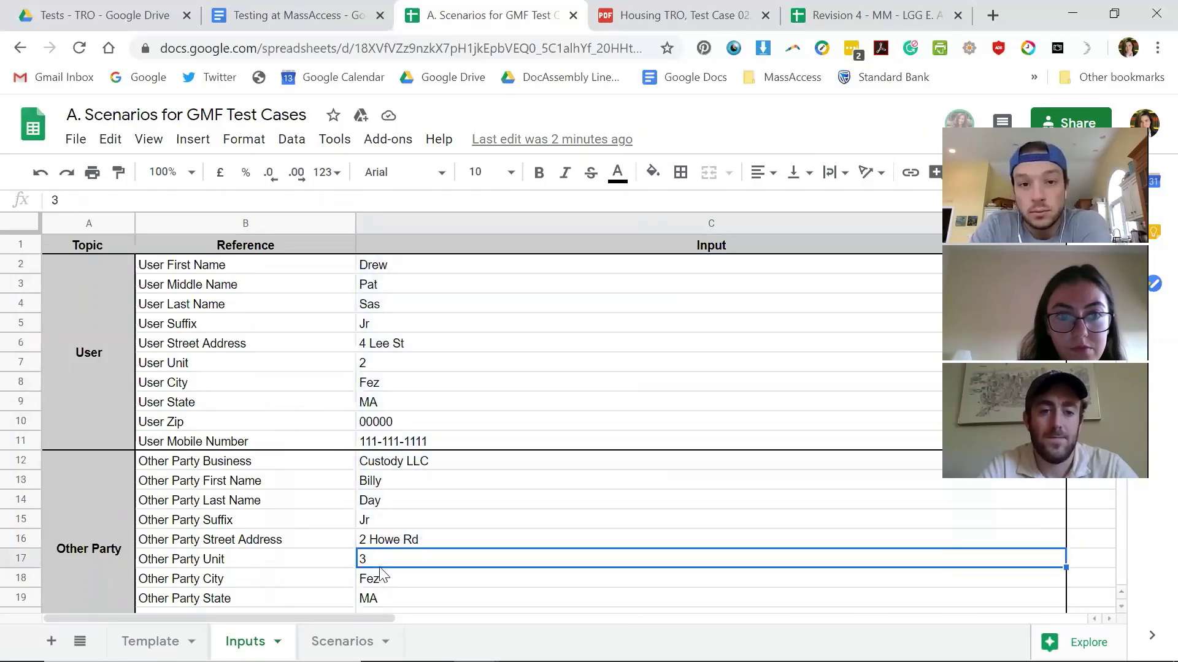
pyautogui.click(326, 637)
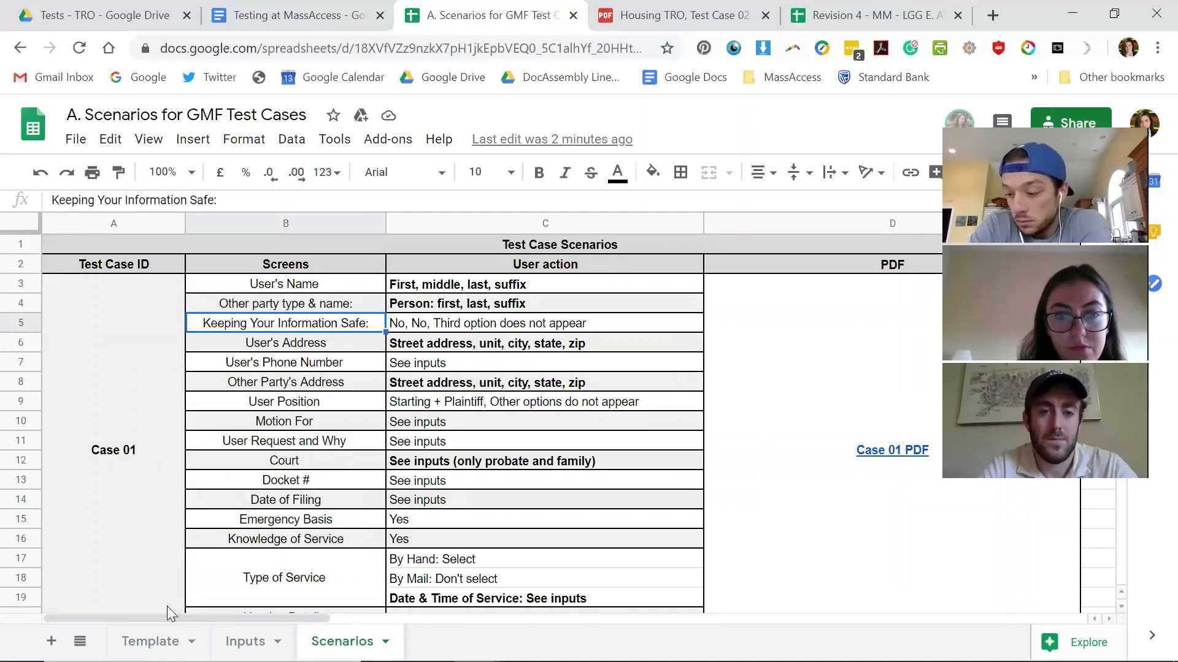
pyautogui.click(150, 641)
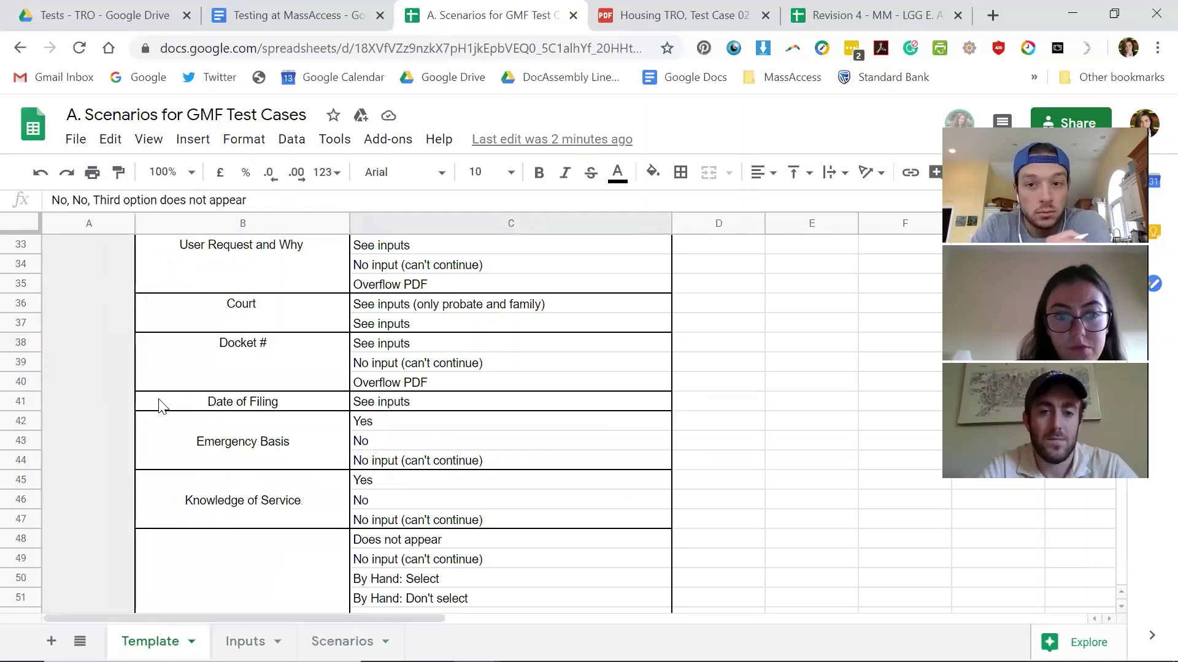
pyautogui.scroll(10, 98, 389)
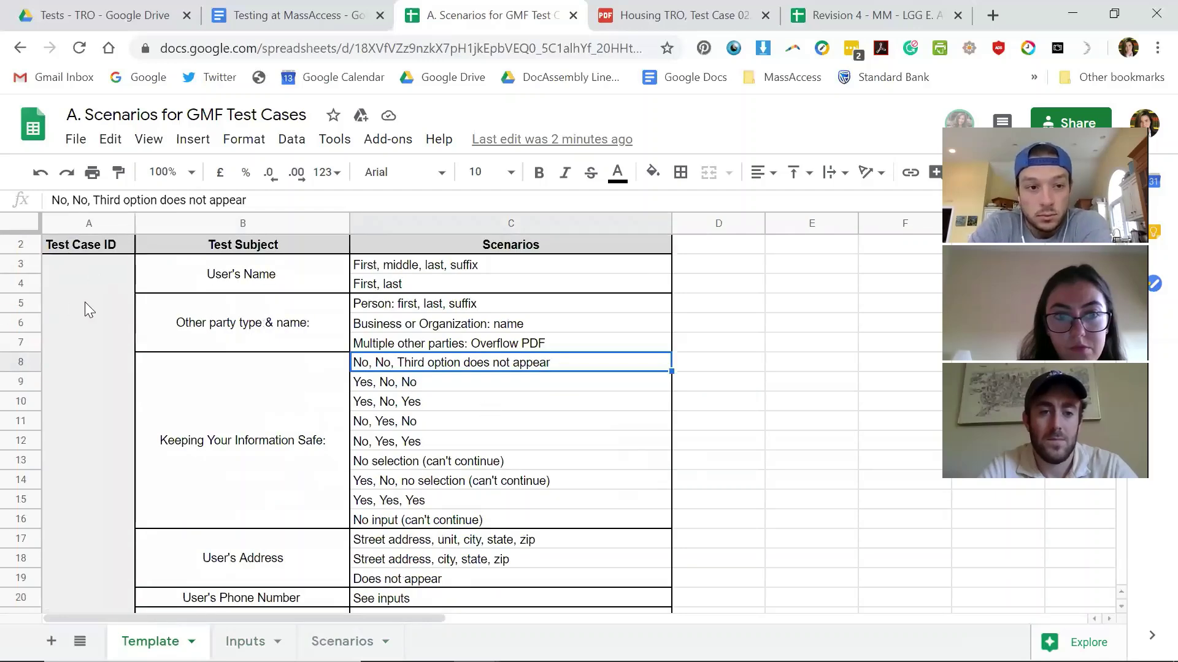
pyautogui.click(13, 283)
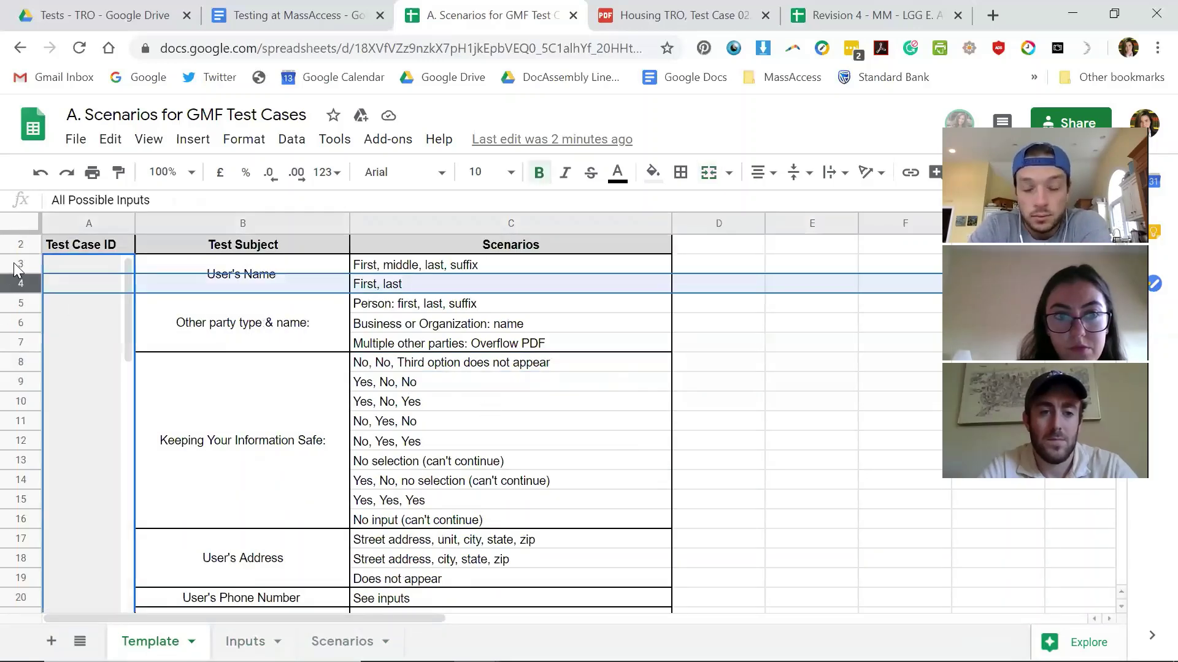
pyautogui.click(13, 263)
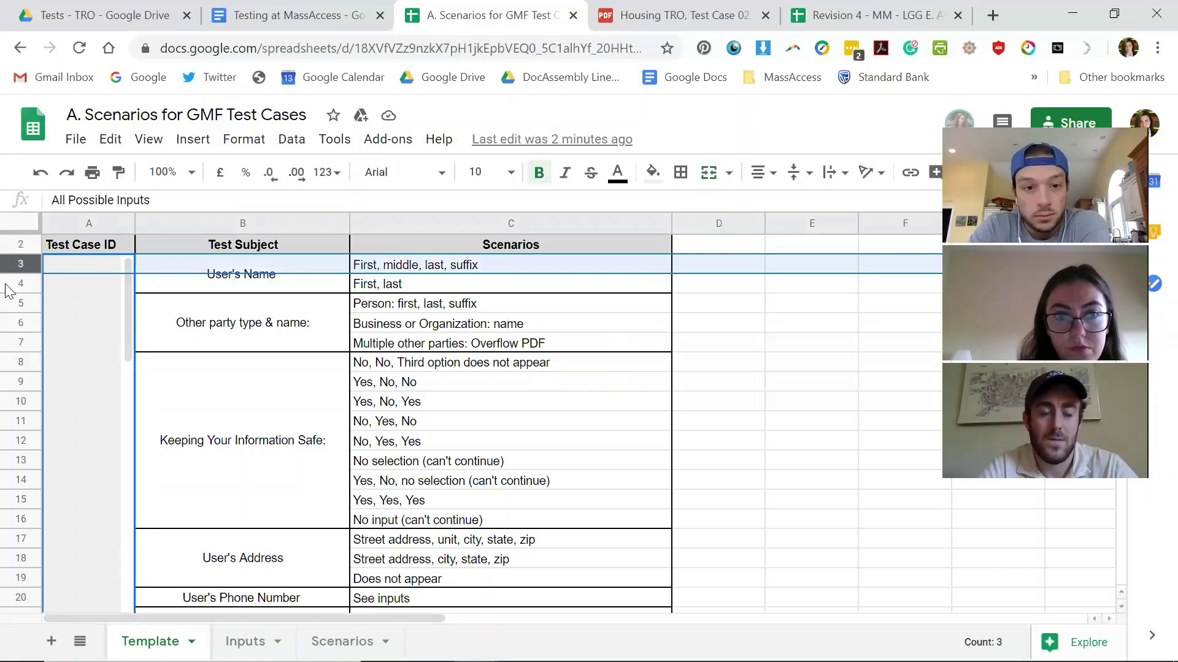
pyautogui.click(11, 302)
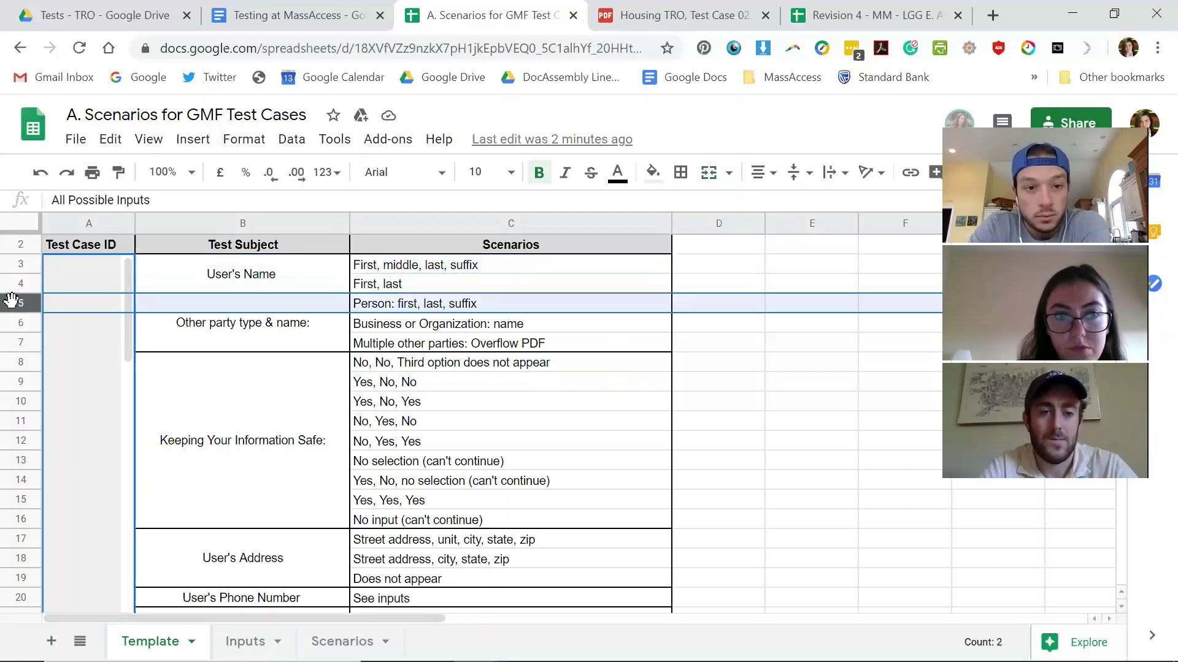
pyautogui.moveTo(11, 320); pyautogui.dragTo(11, 335)
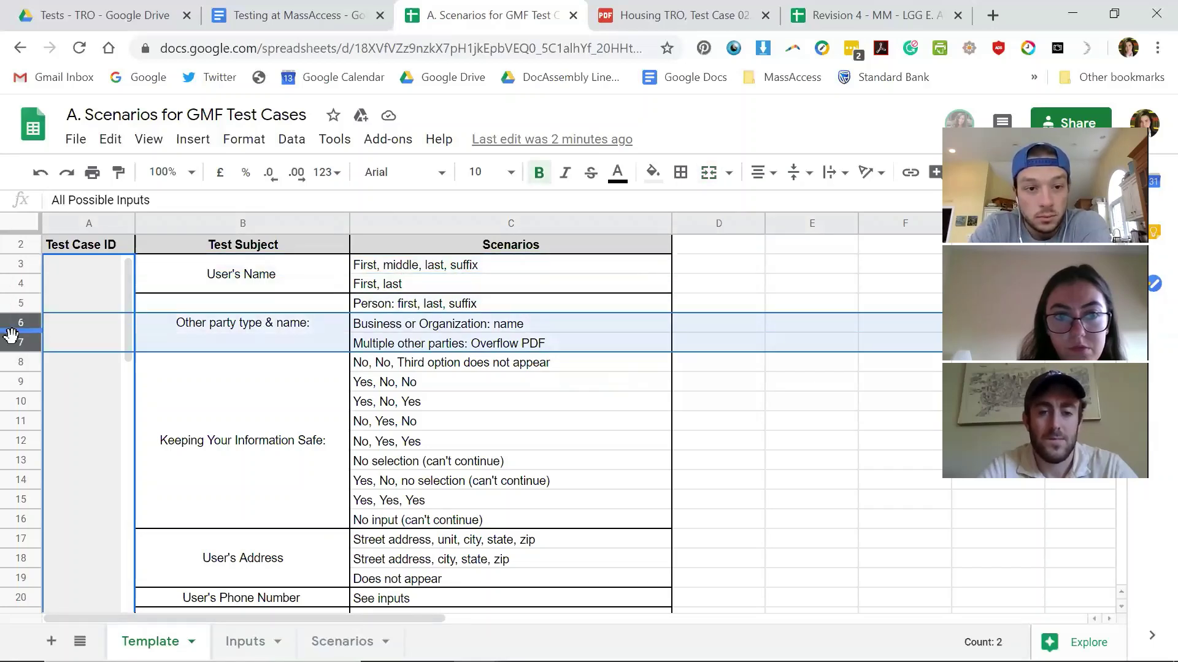
# - Delete rows 6–7 on the Template sheet, then undo to restore the Other party type & name rows
pyautogui.rightClick(11, 334)
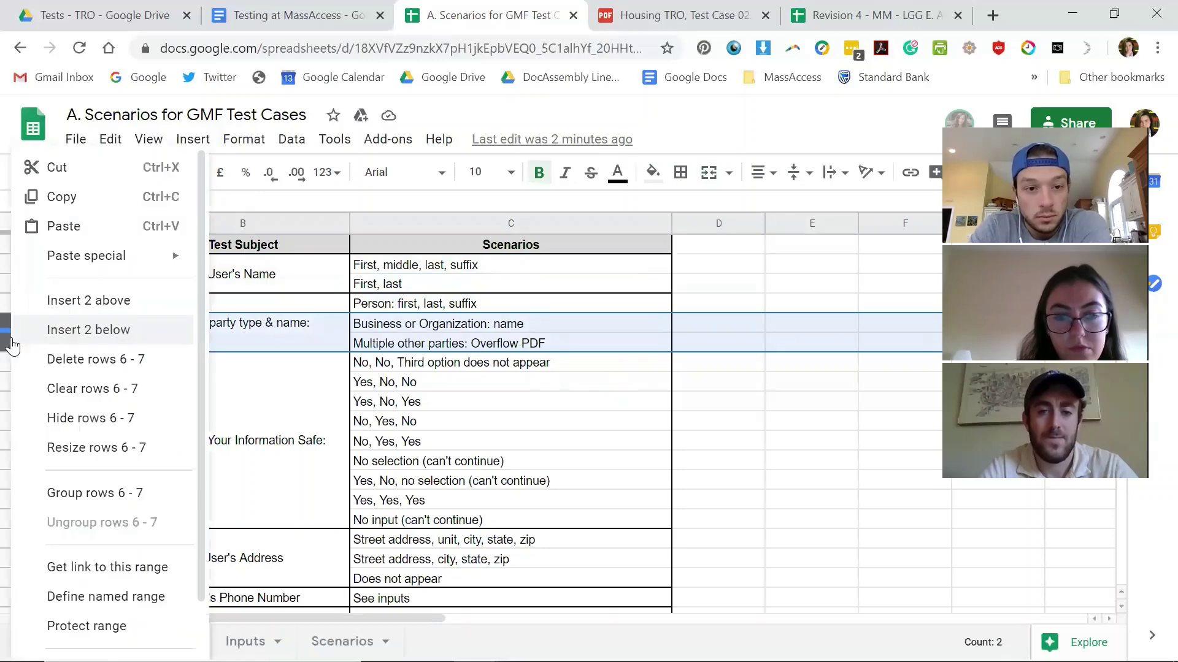
pyautogui.click(78, 360)
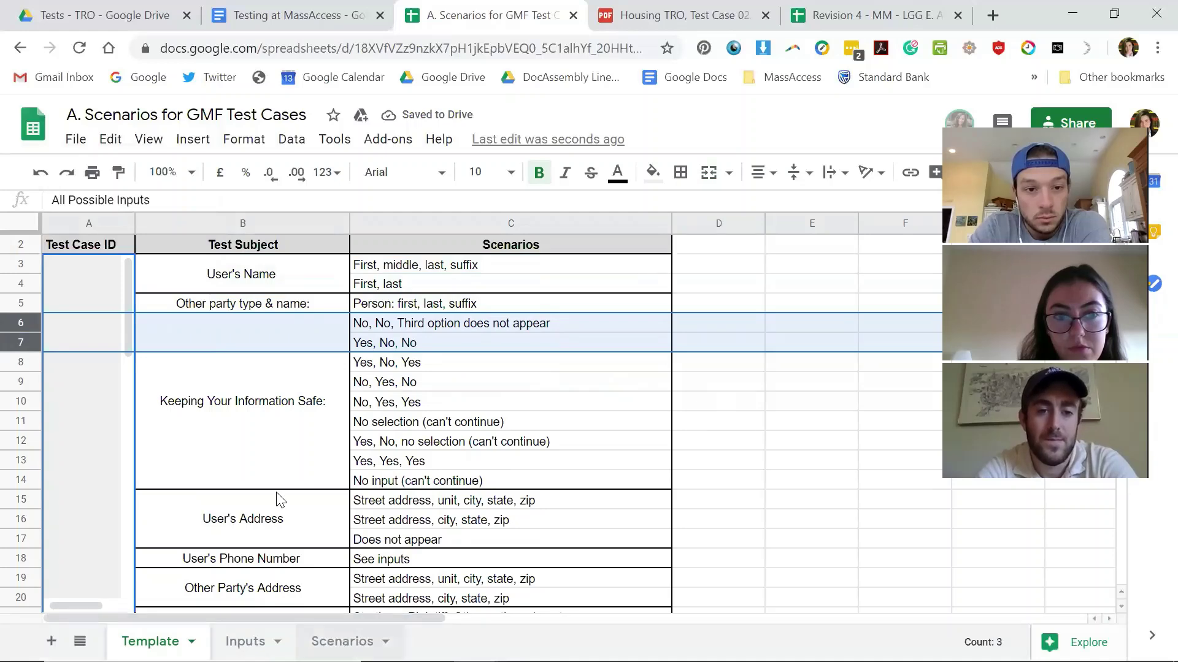
pyautogui.click(341, 641)
pyautogui.click(152, 641)
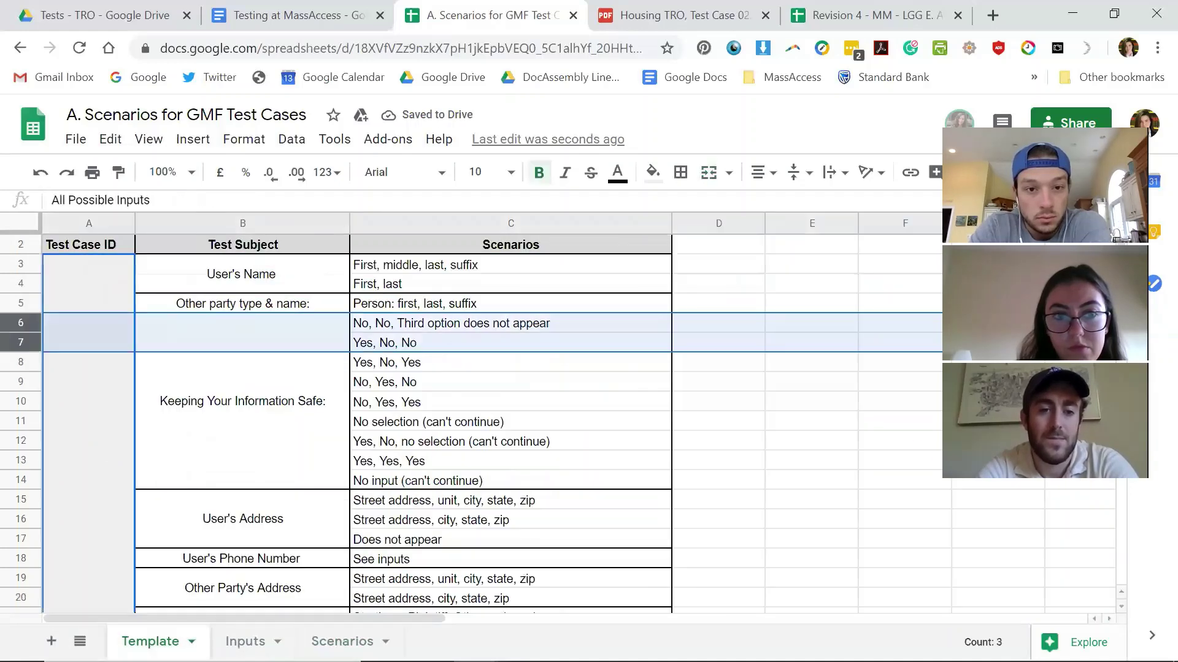
pyautogui.hotkey('ctrl', 'z')
# - Check the User's Name action cells for Case 01 and Case 02 on Scenarios, then return to Template
pyautogui.click(359, 635)
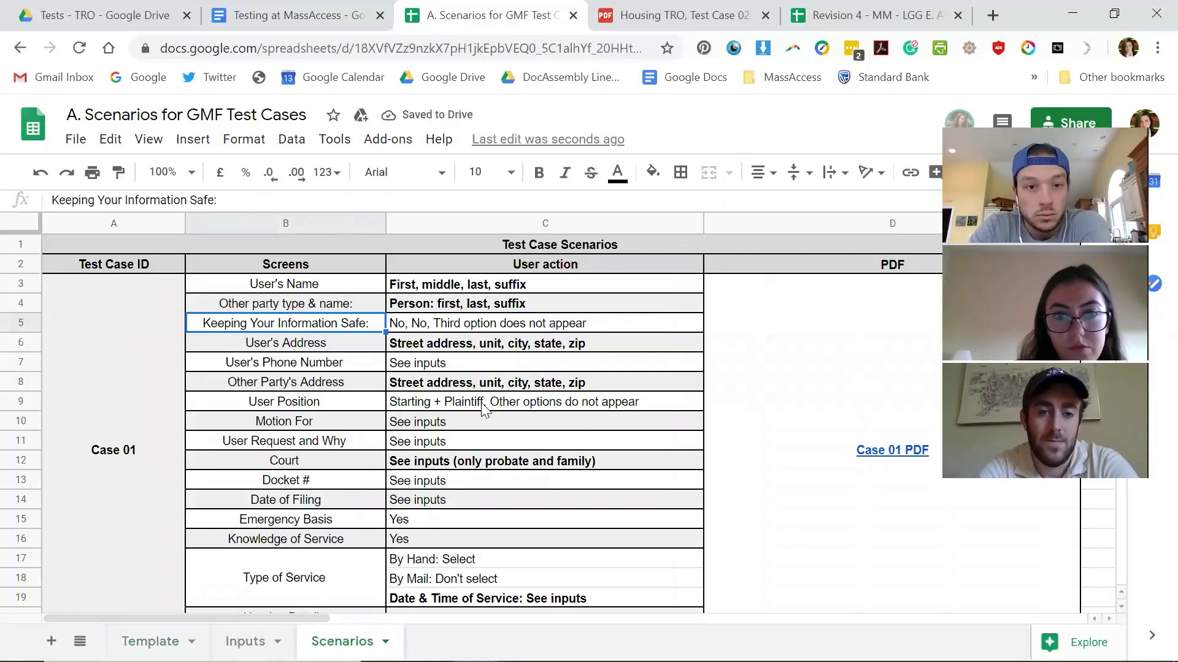
pyautogui.click(451, 284)
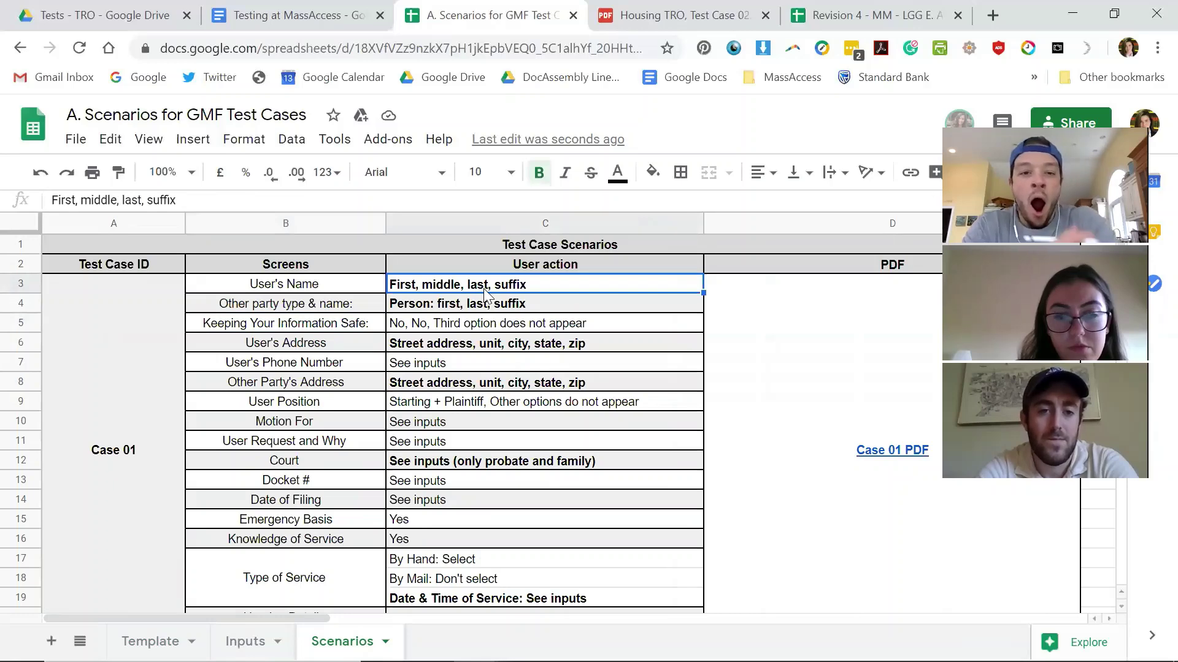
pyautogui.scroll(-1, 484, 294)
pyautogui.scroll(-2, 484, 294)
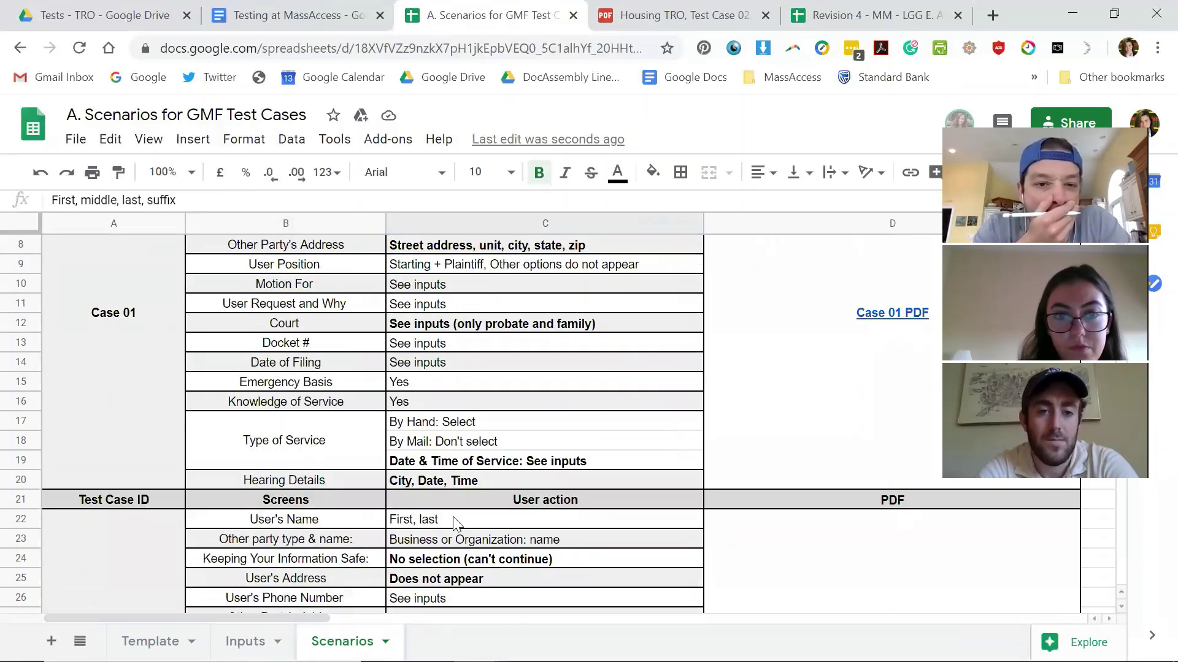
pyautogui.click(454, 521)
pyautogui.scroll(3, 387, 249)
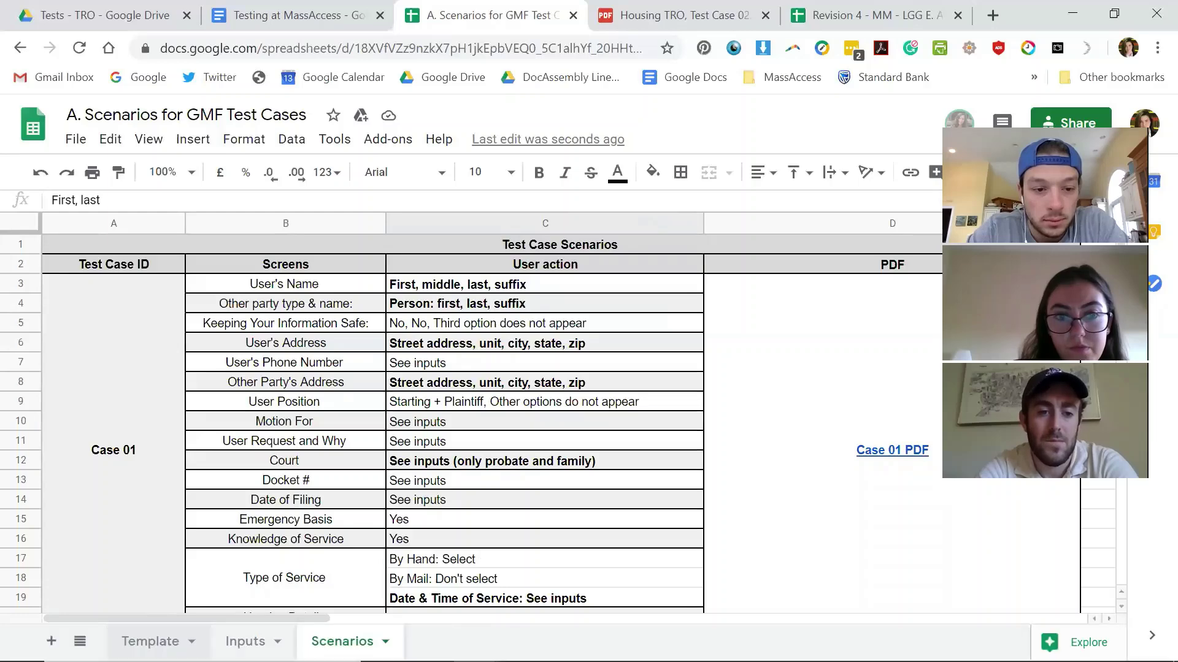
pyautogui.hotkey('ctrl', 'shift', 'pageup')
pyautogui.hotkey('ctrl', 'shift', 'pageup')
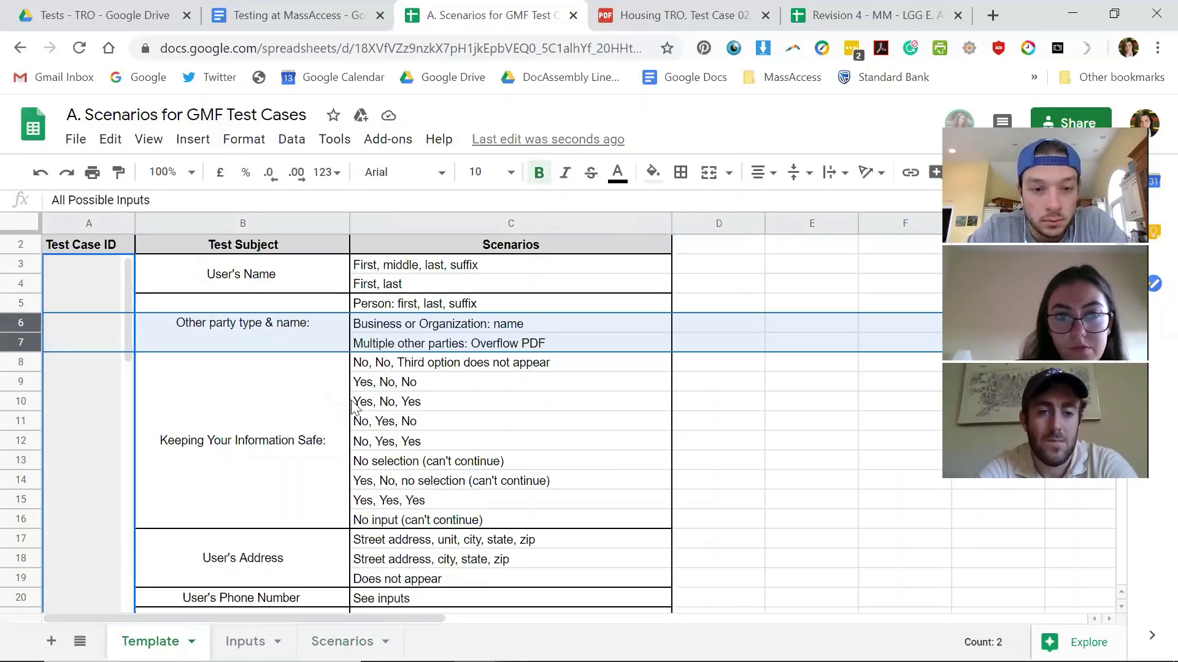
# - Inspect Template's Keeping Your Information Safe entry, then review Scenarios Cases 01 through 10 (Fastest)
pyautogui.click(294, 405)
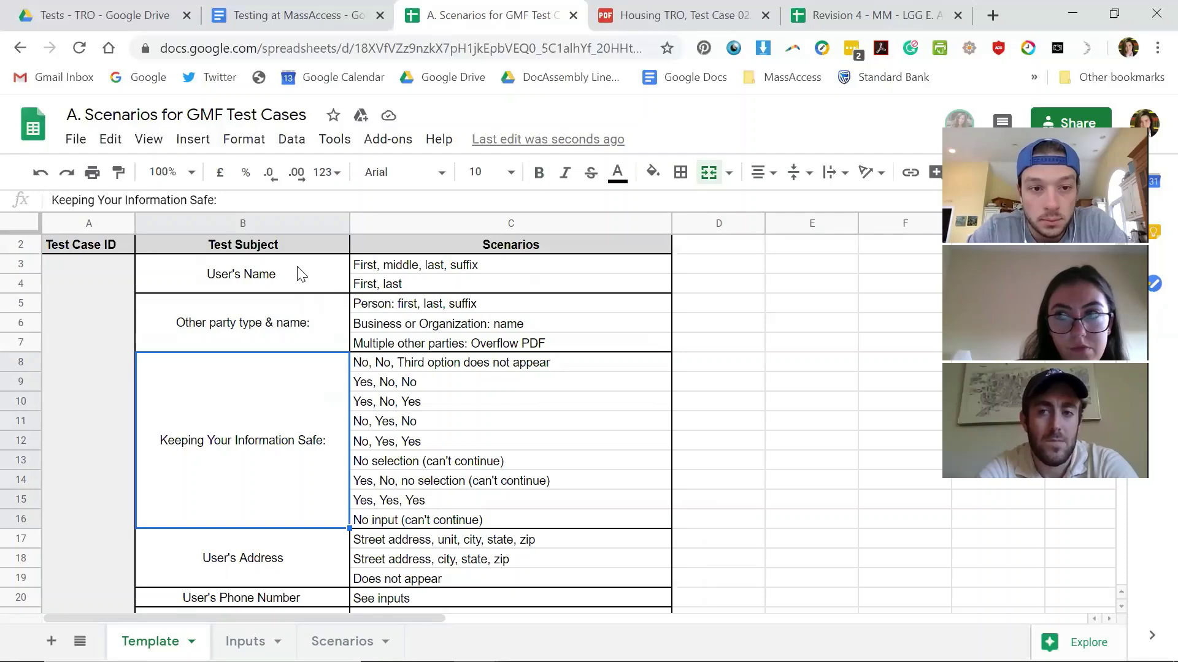
pyautogui.click(356, 640)
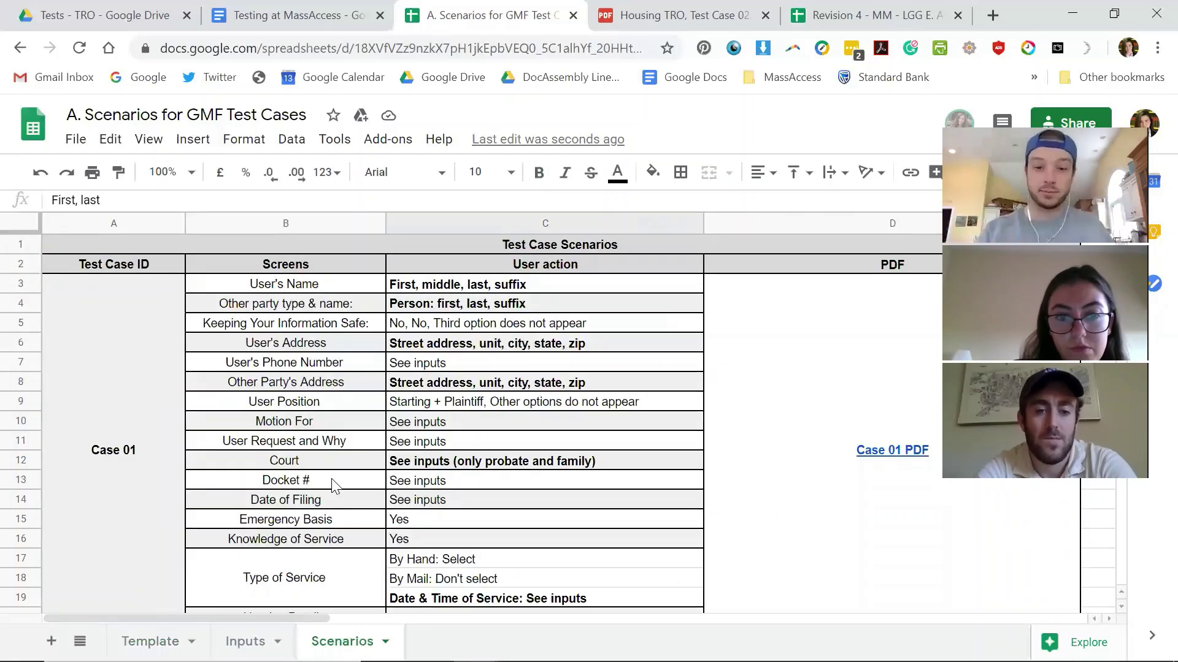
pyautogui.scroll(-10, 332, 472)
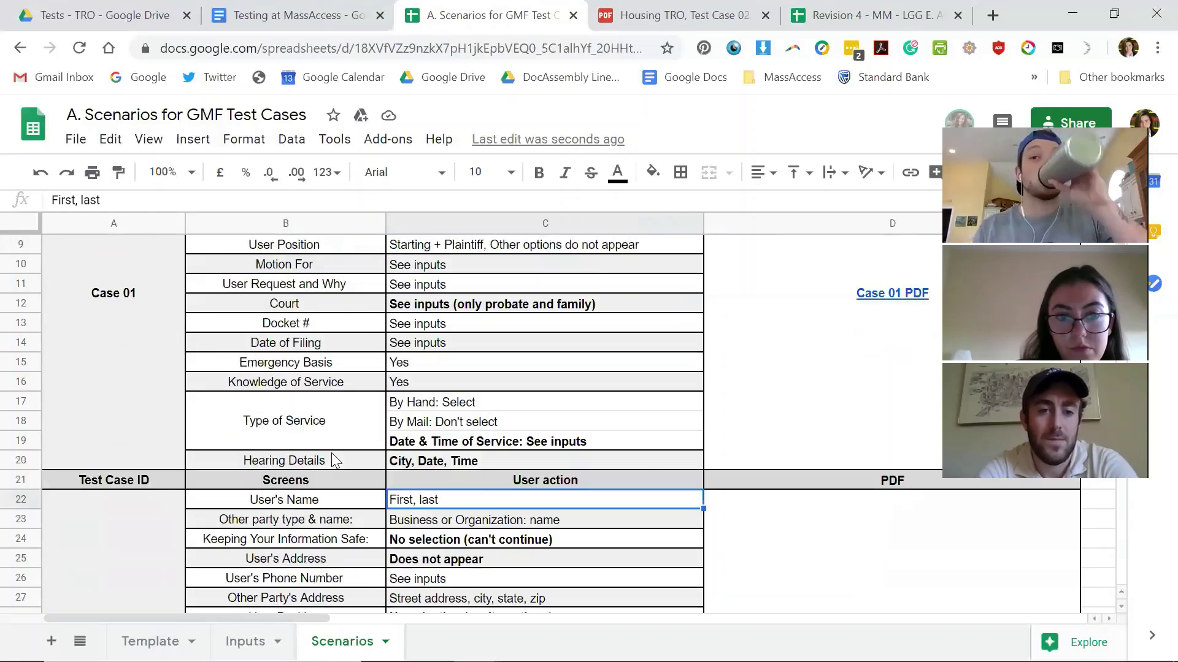
pyautogui.scroll(-20, 332, 454)
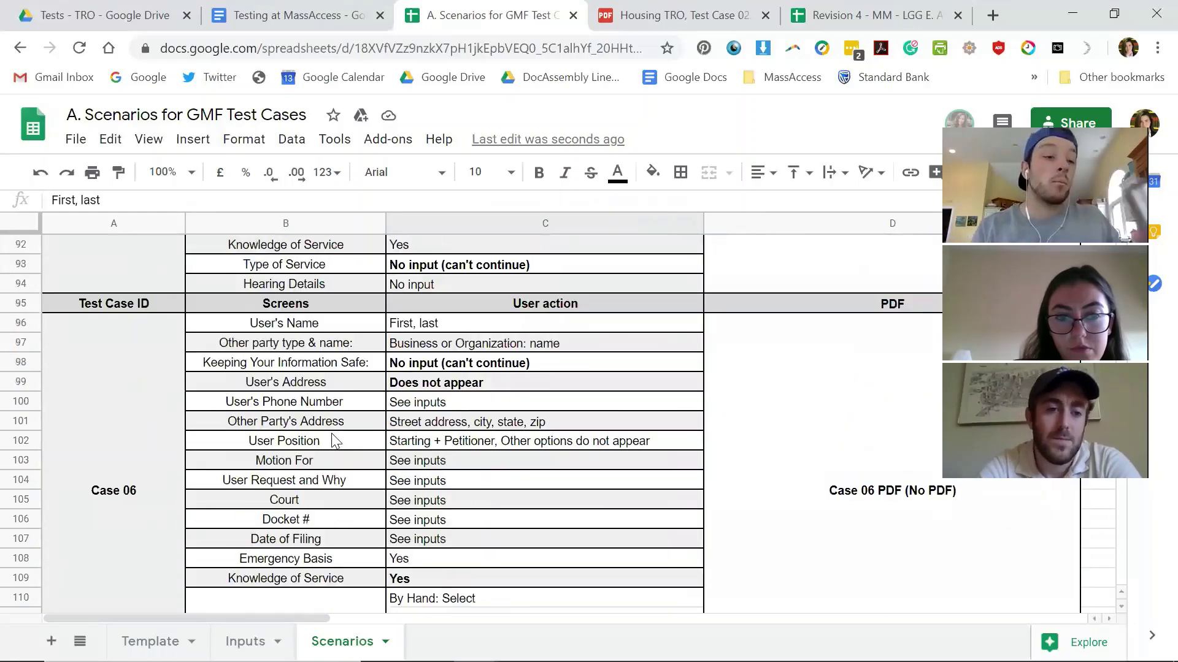
pyautogui.scroll(-13, 332, 434)
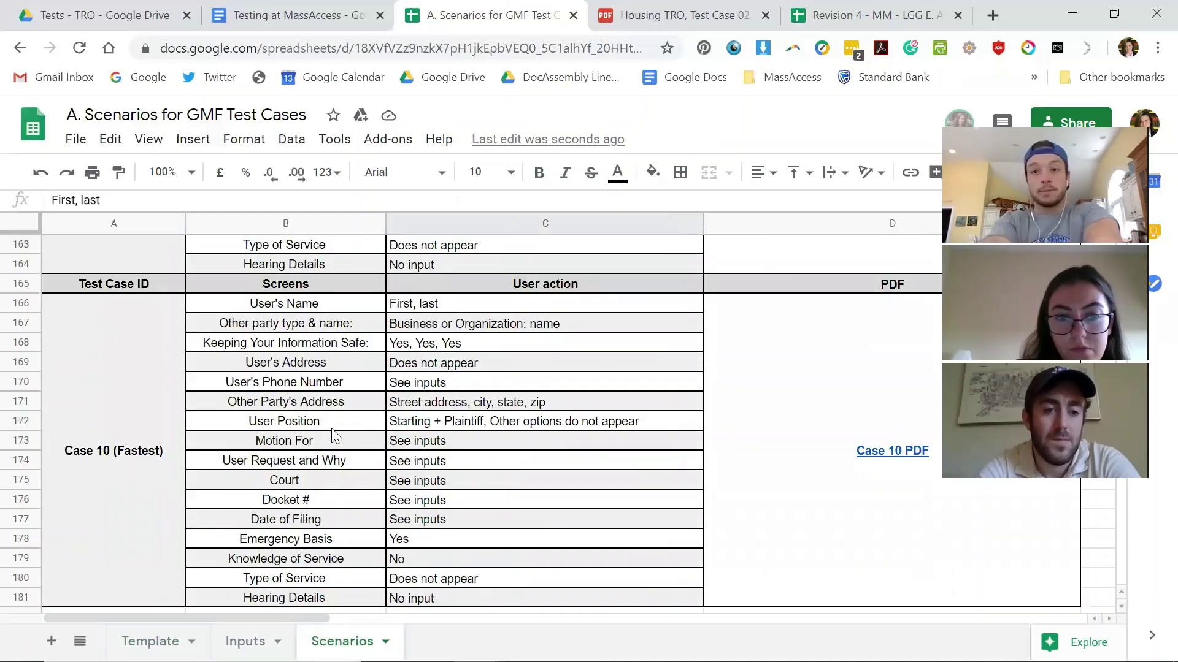
pyautogui.scroll(-1, 332, 434)
pyautogui.scroll(1, 332, 434)
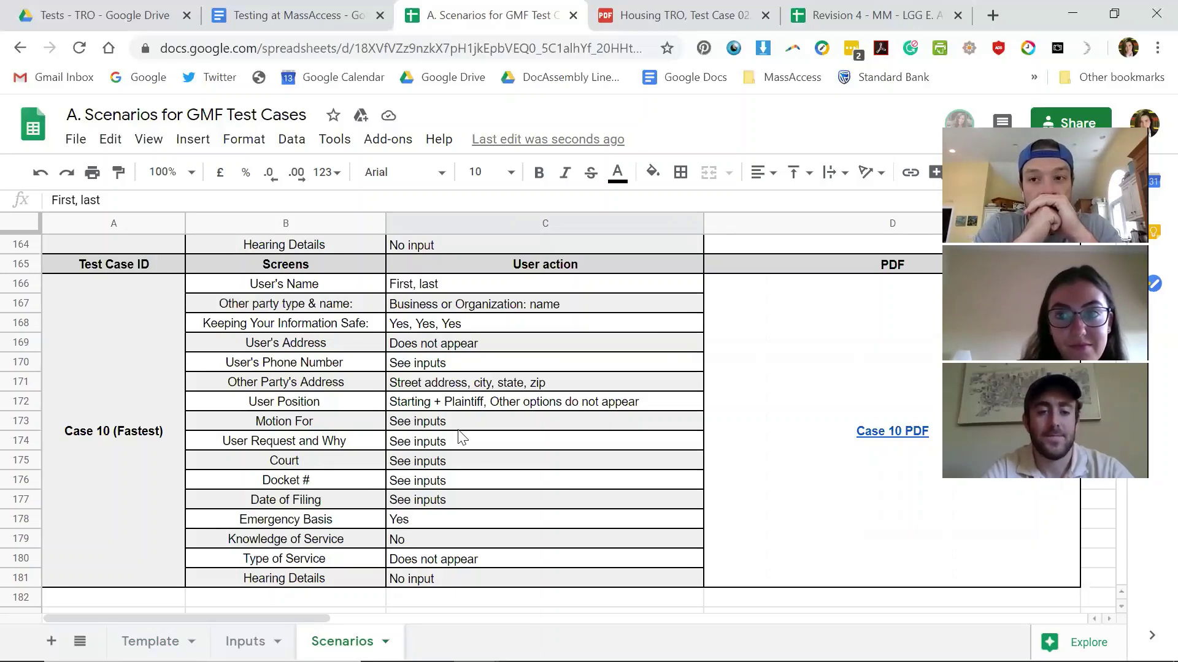
pyautogui.scroll(5, 461, 437)
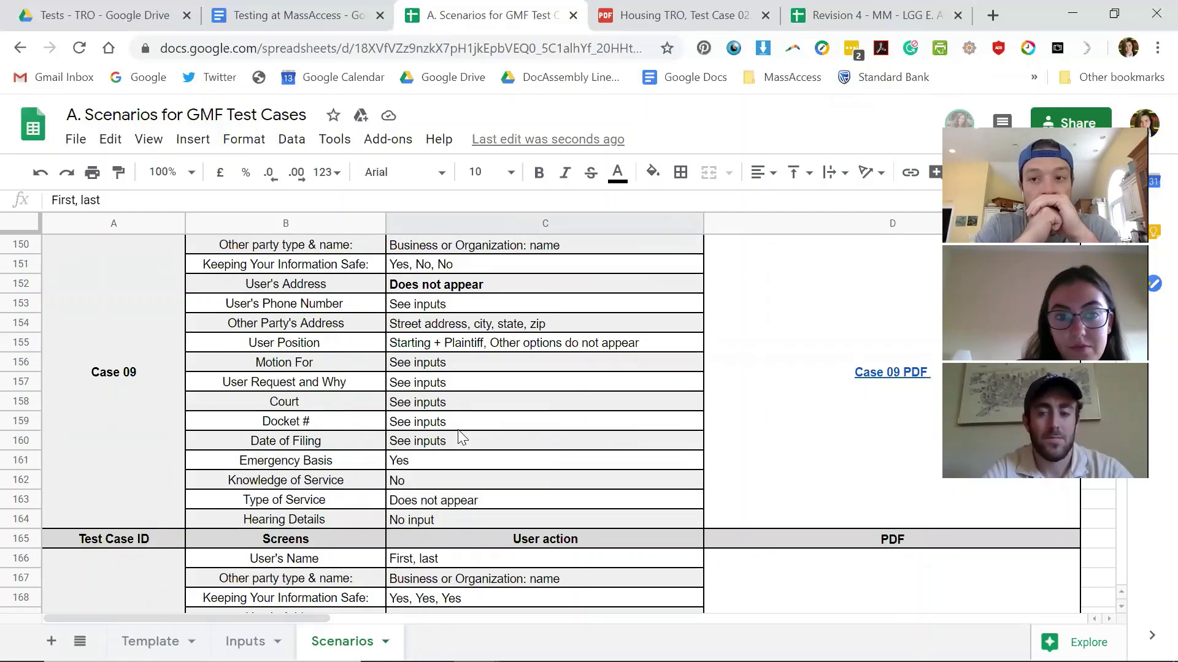
pyautogui.scroll(12, 462, 437)
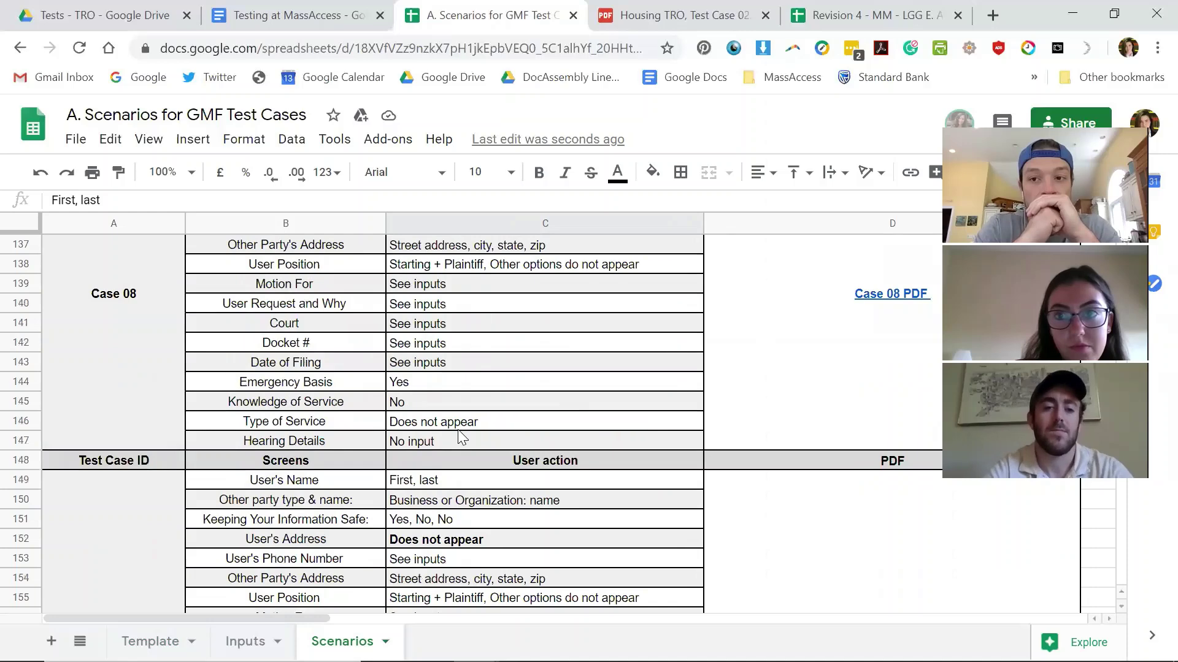
pyautogui.scroll(3, 461, 436)
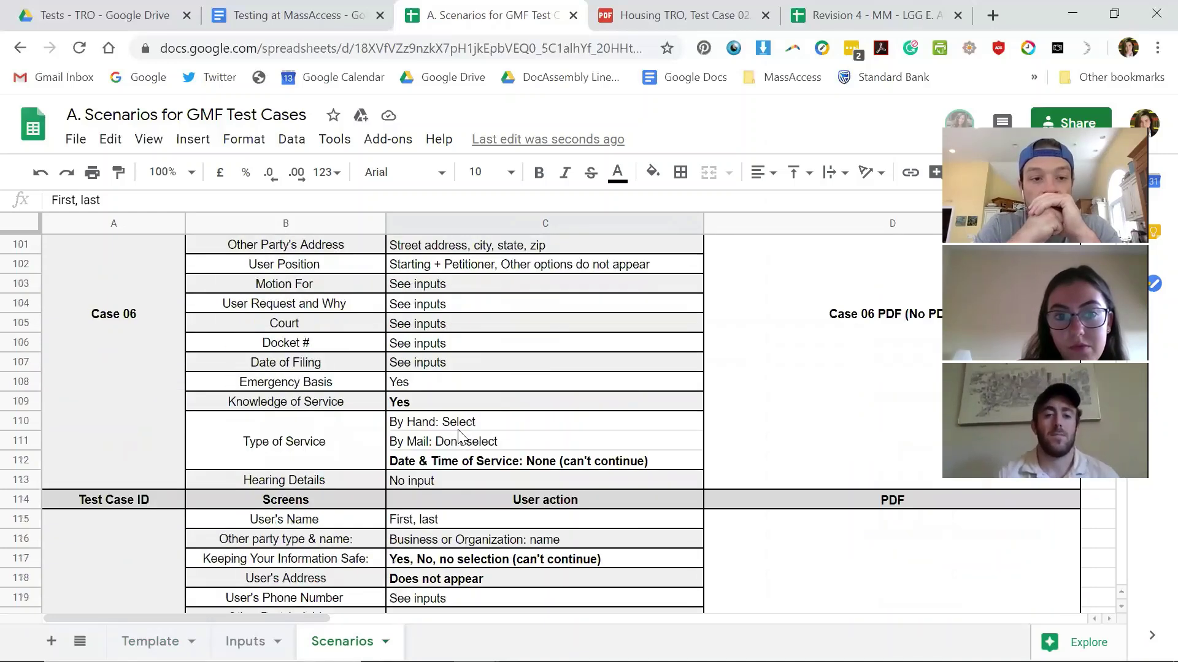
pyautogui.scroll(-3, 459, 433)
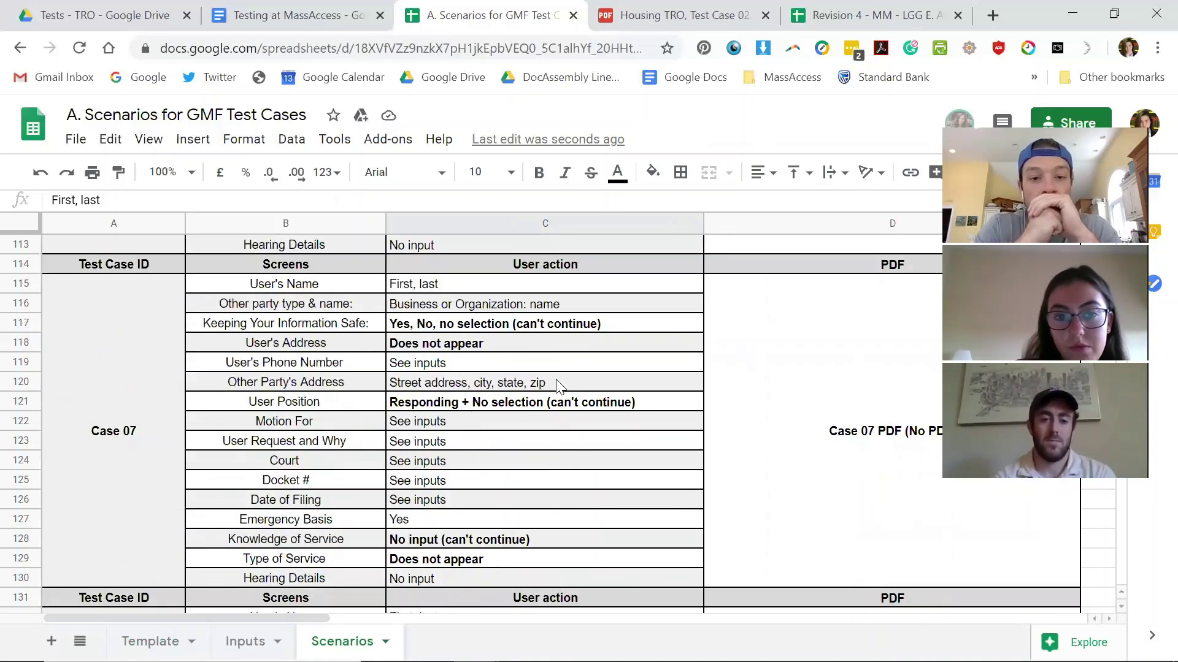
pyautogui.click(590, 404)
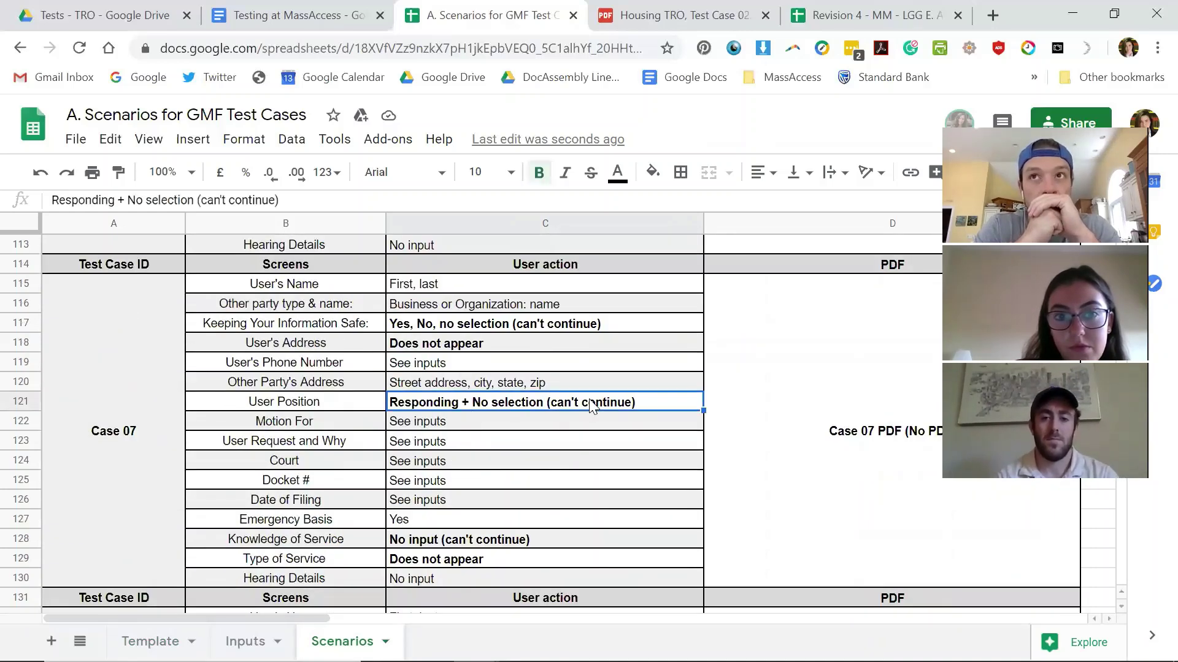
pyautogui.click(531, 330)
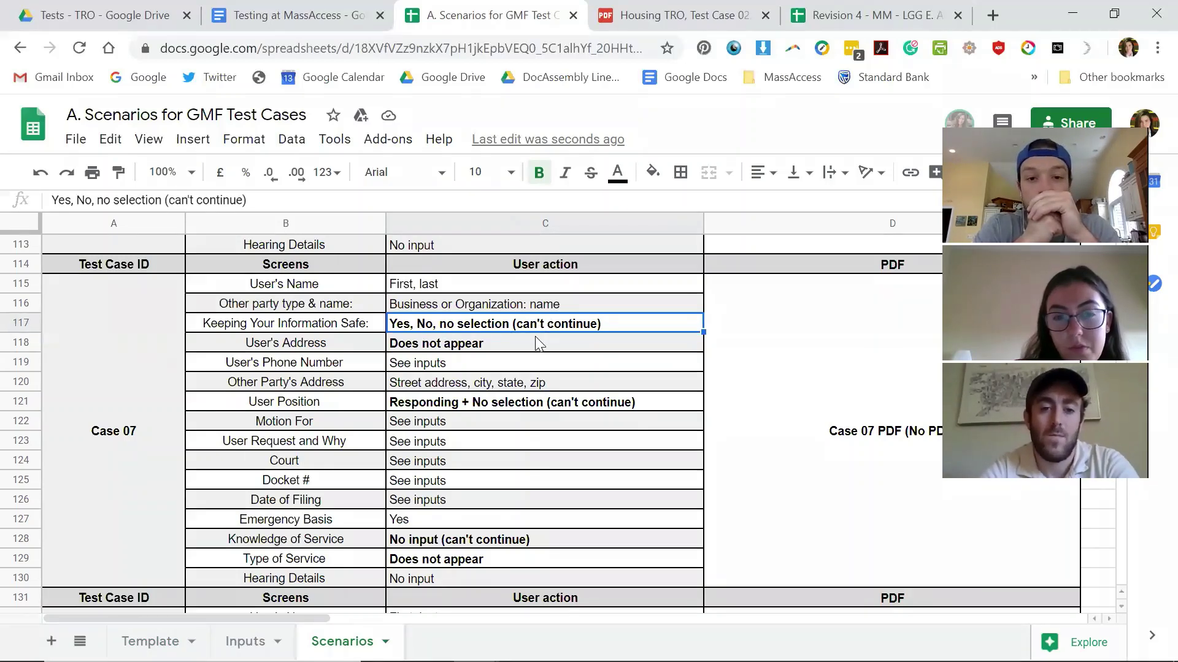
pyautogui.moveTo(457, 347); pyautogui.dragTo(441, 574)
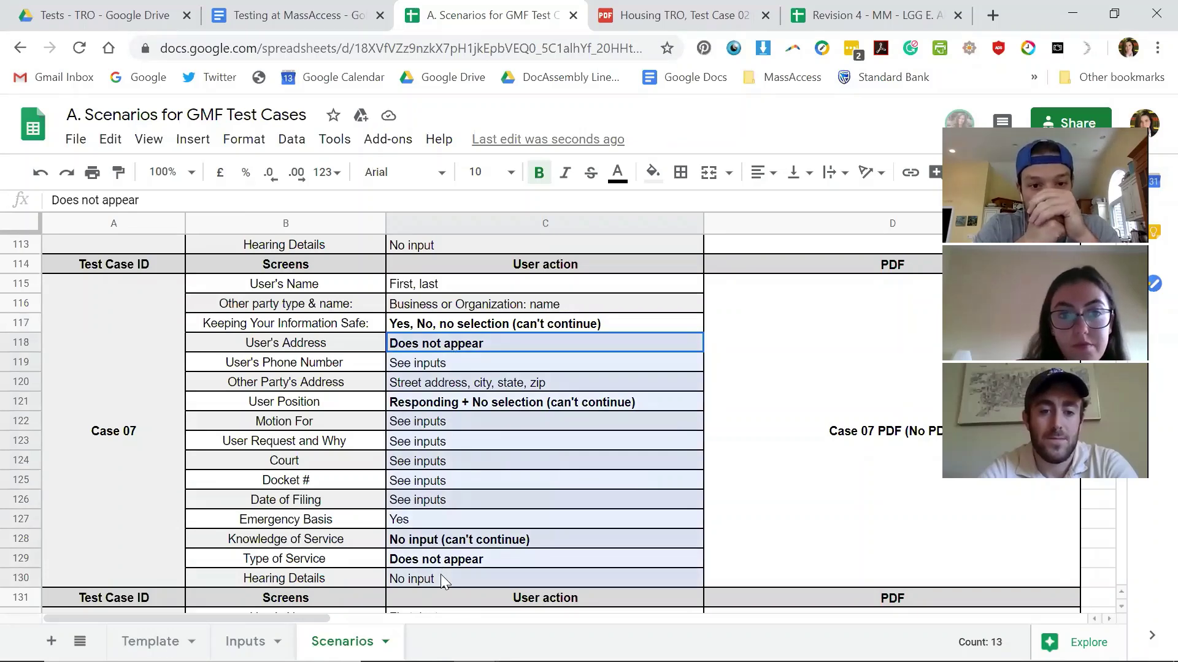
pyautogui.scroll(4, 441, 574)
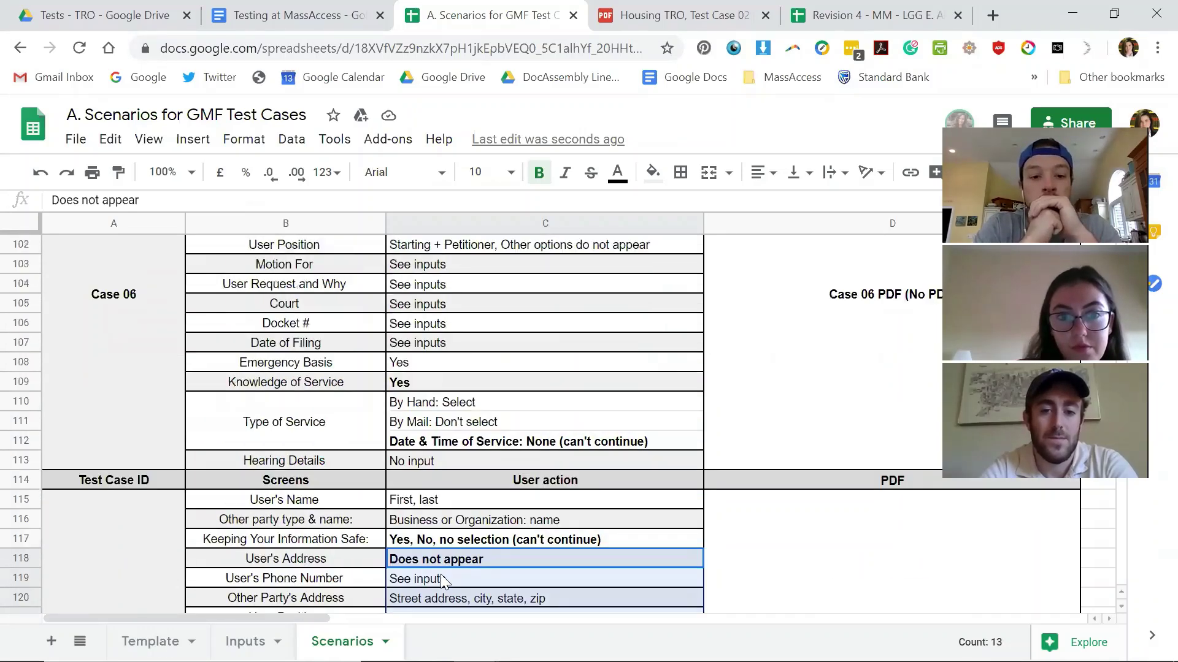
pyautogui.scroll(1, 441, 580)
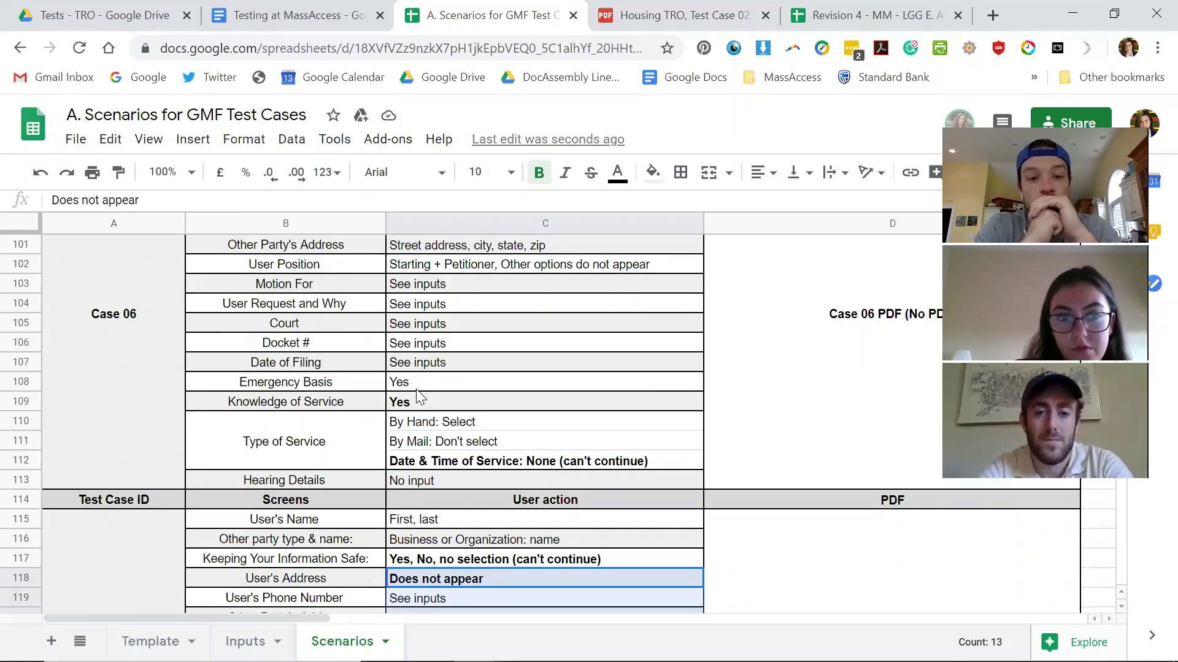
pyautogui.scroll(2, 417, 395)
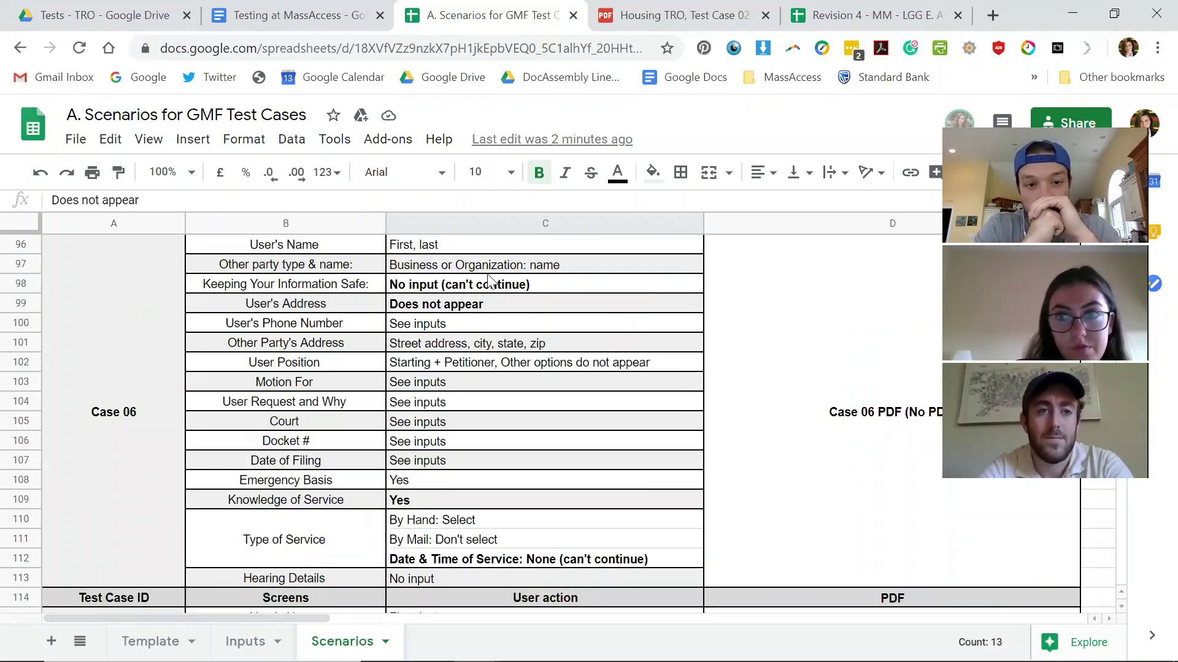
pyautogui.scroll(1, 489, 279)
pyautogui.click(467, 307)
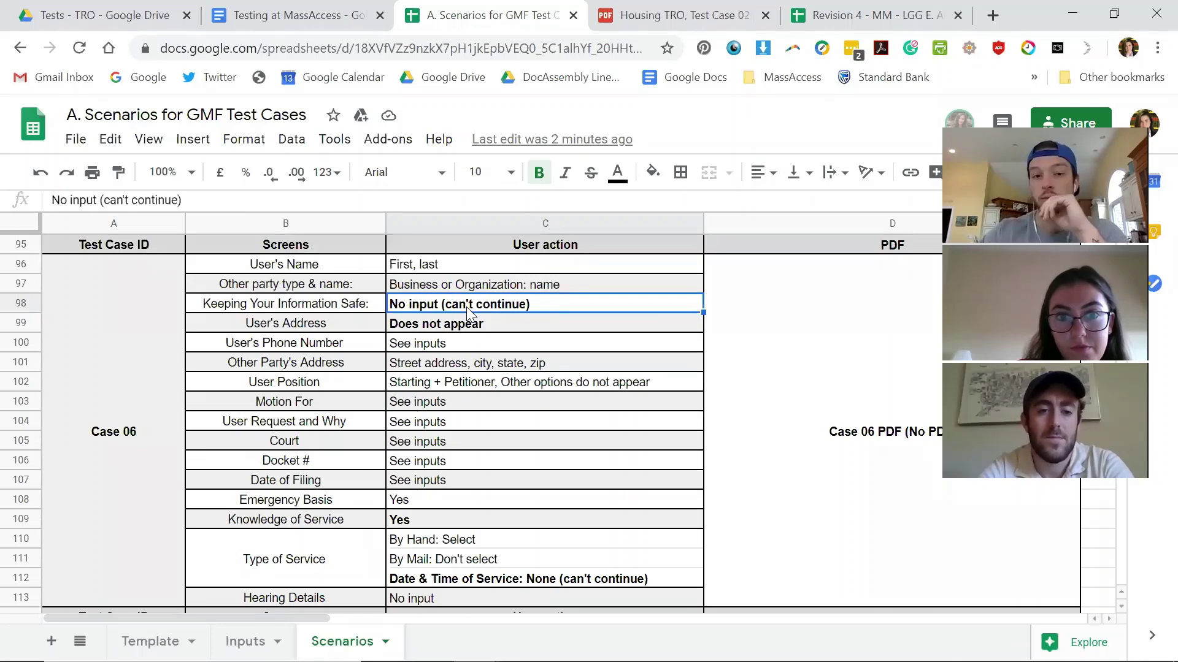
pyautogui.click(439, 325)
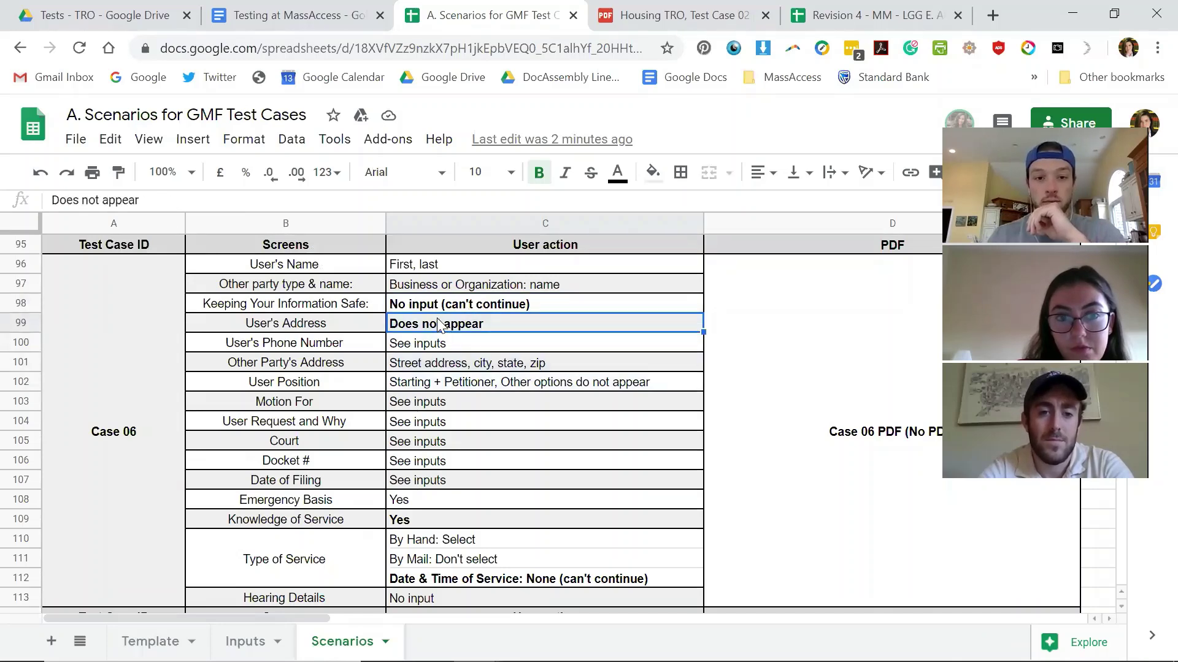
pyautogui.scroll(15, 452, 395)
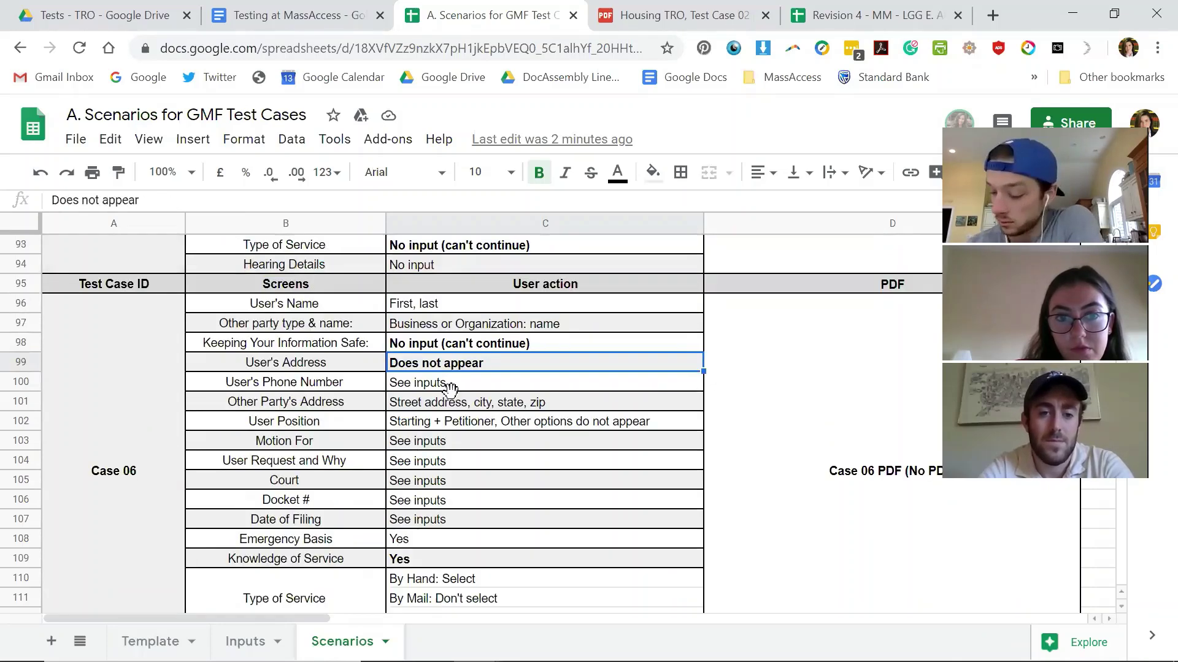
pyautogui.scroll(4, 454, 401)
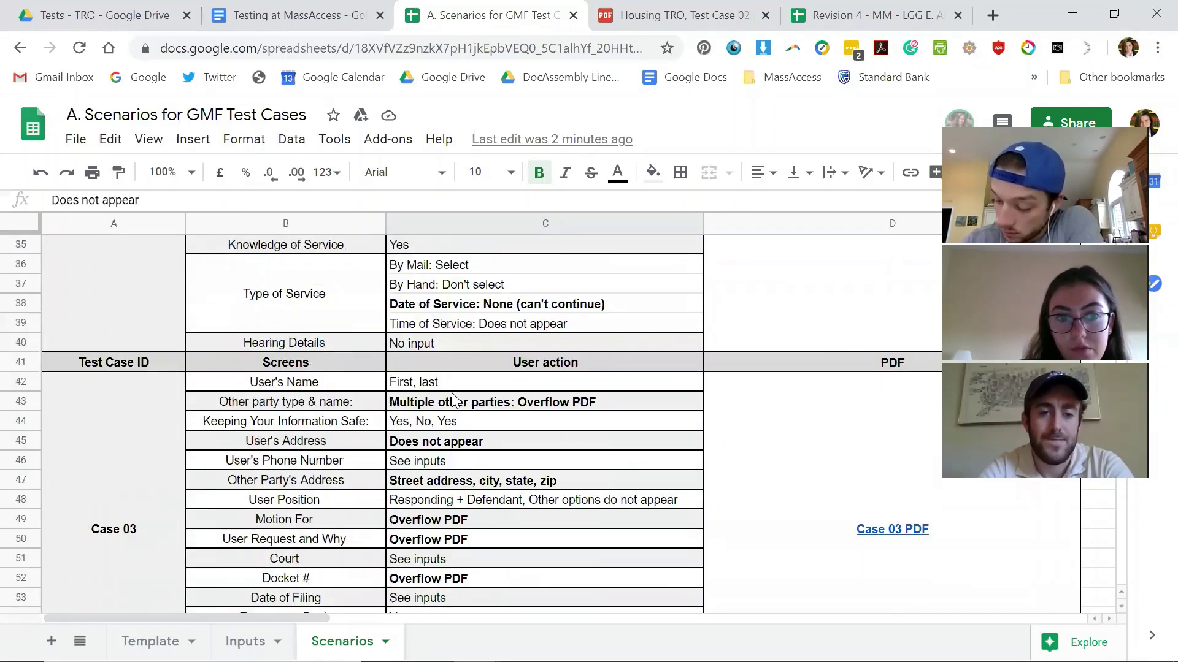
pyautogui.scroll(11, 454, 399)
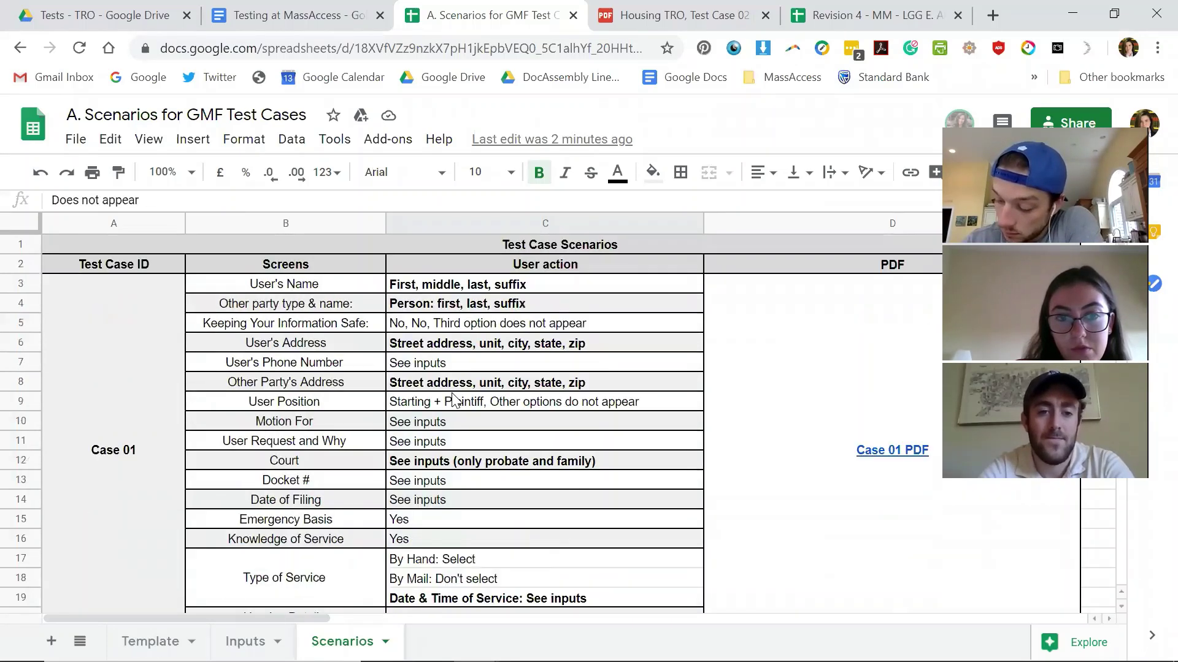